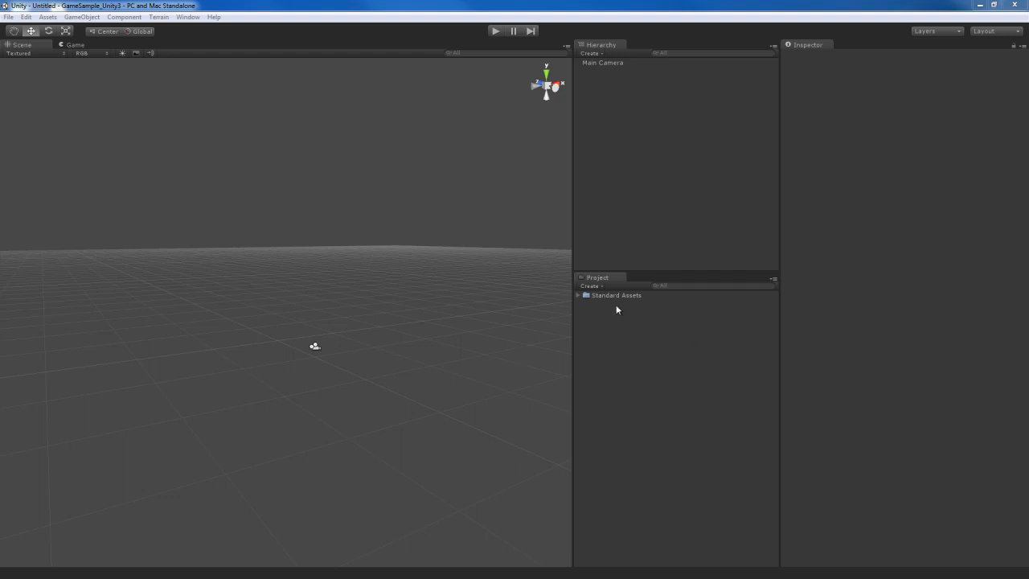
Step: Create a new top-level project folder named Warehouse
click(578, 295)
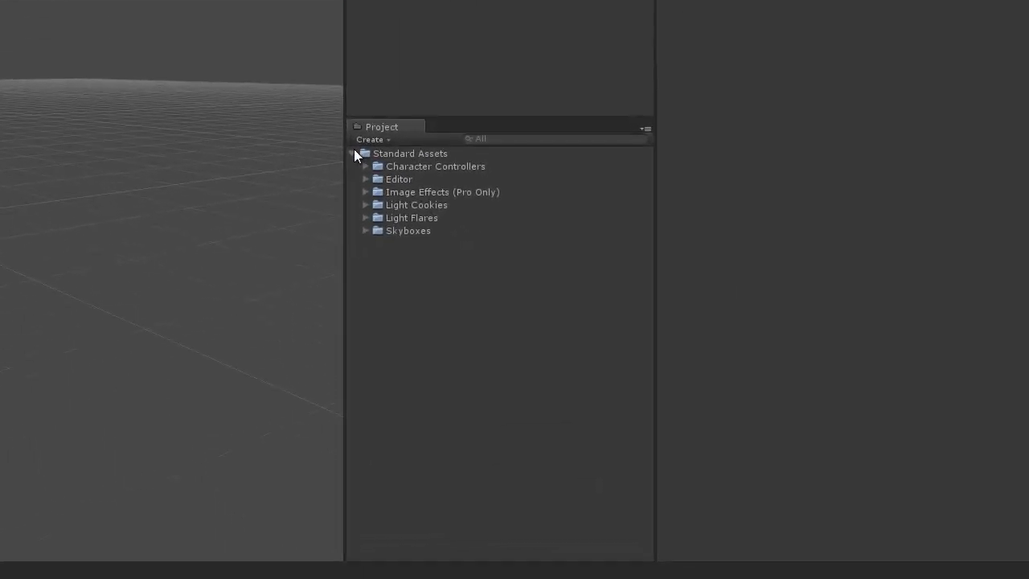
click(352, 152)
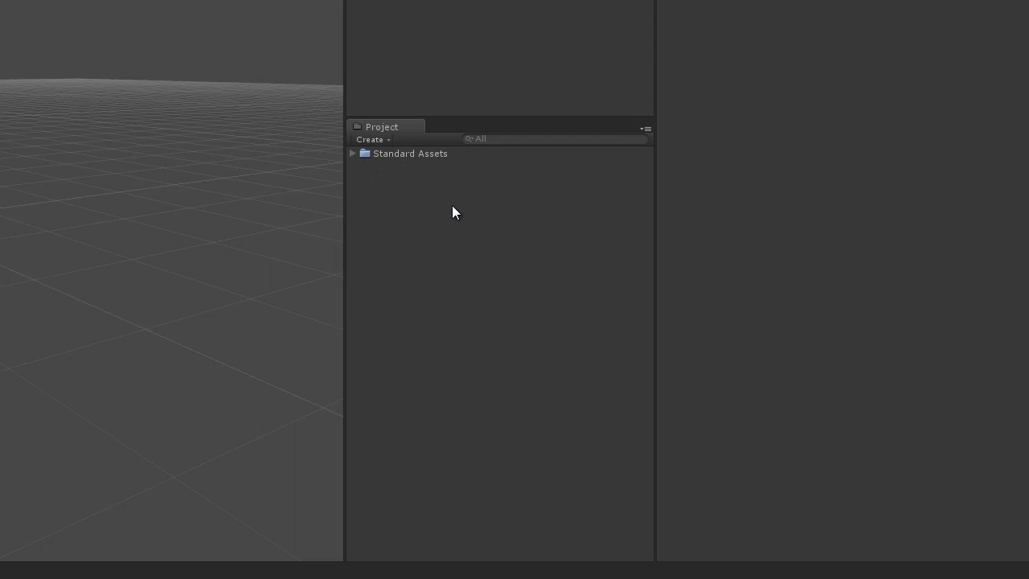
right_click(428, 204)
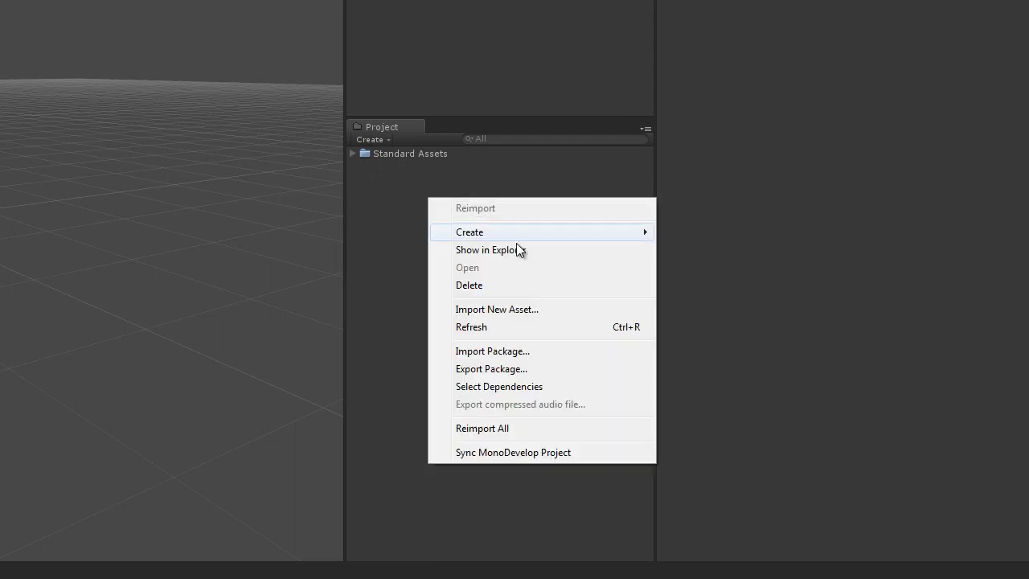
mouse_move(517, 232)
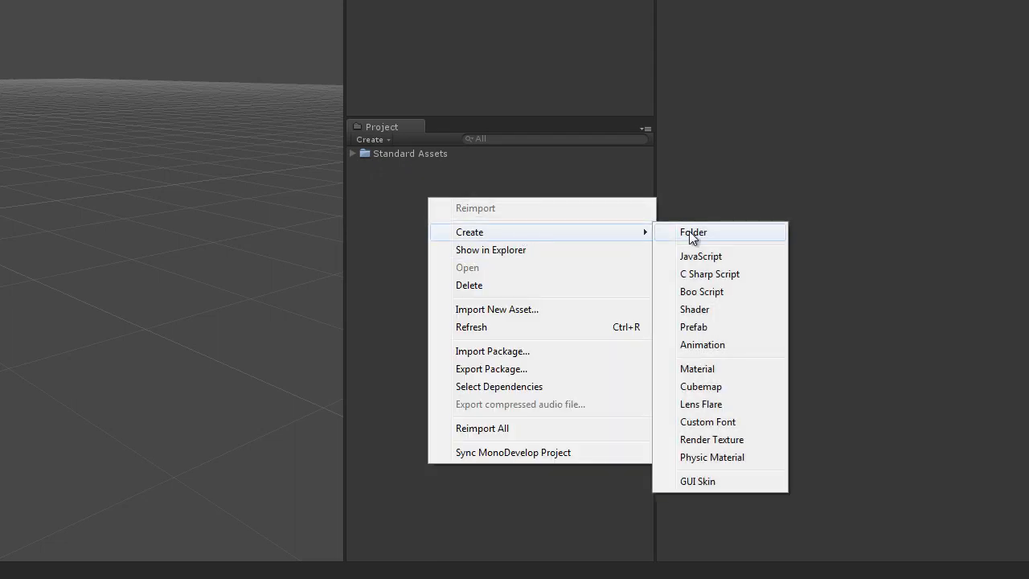
click(691, 234)
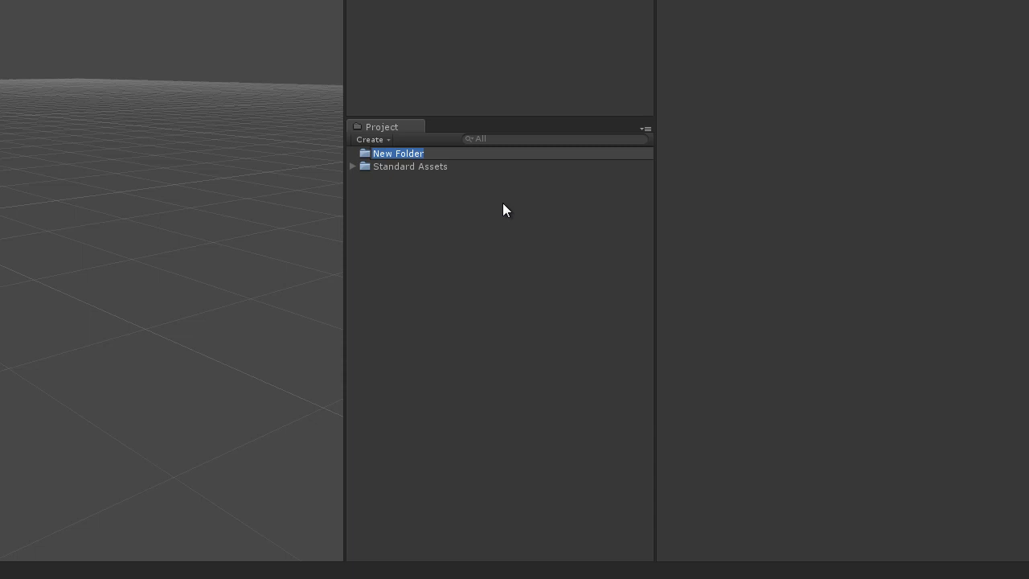
text(Warehouse)
key(Return)
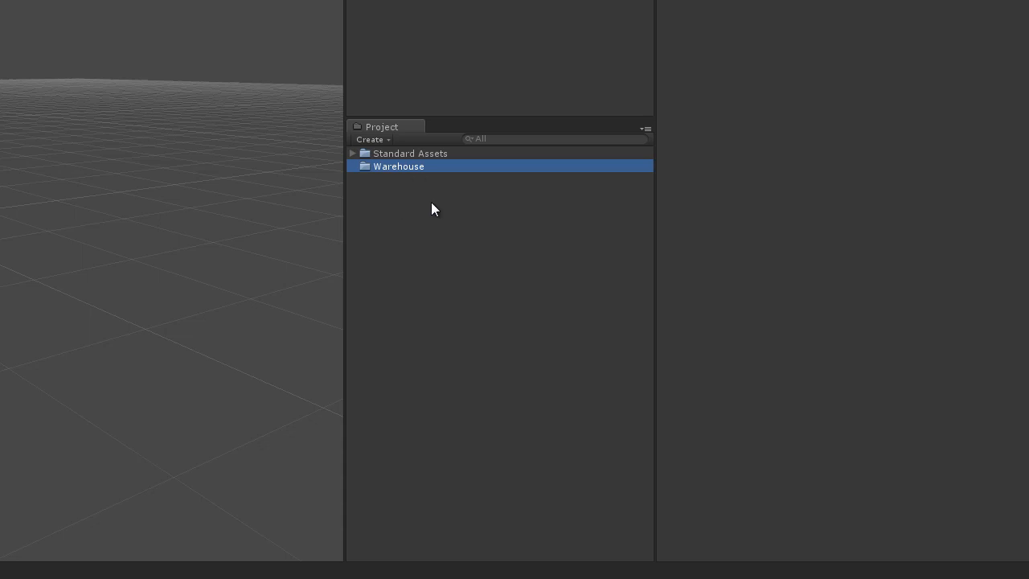
Step: Create a subfolder named Meshes inside the Warehouse folder
right_click(400, 171)
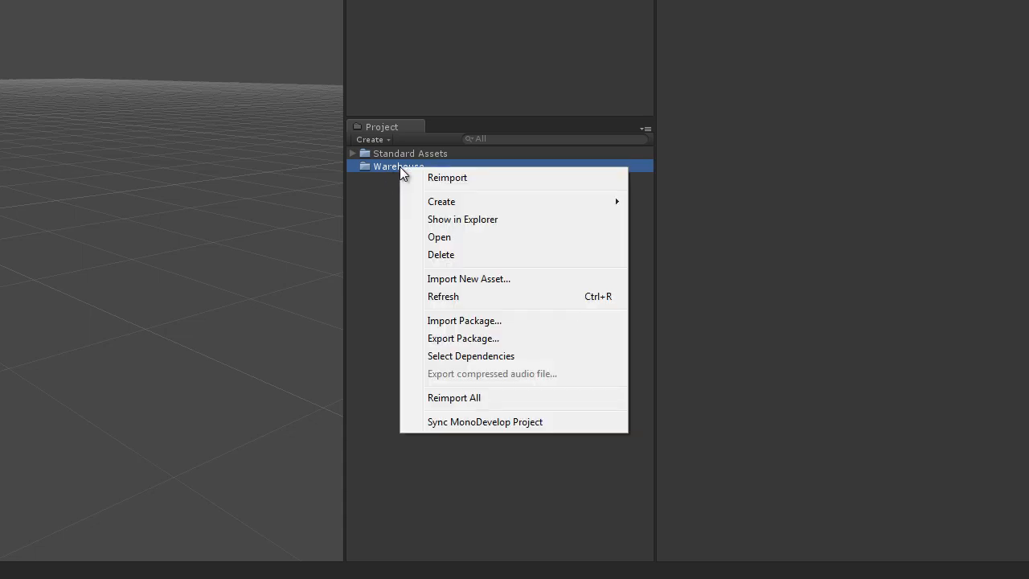
mouse_move(511, 199)
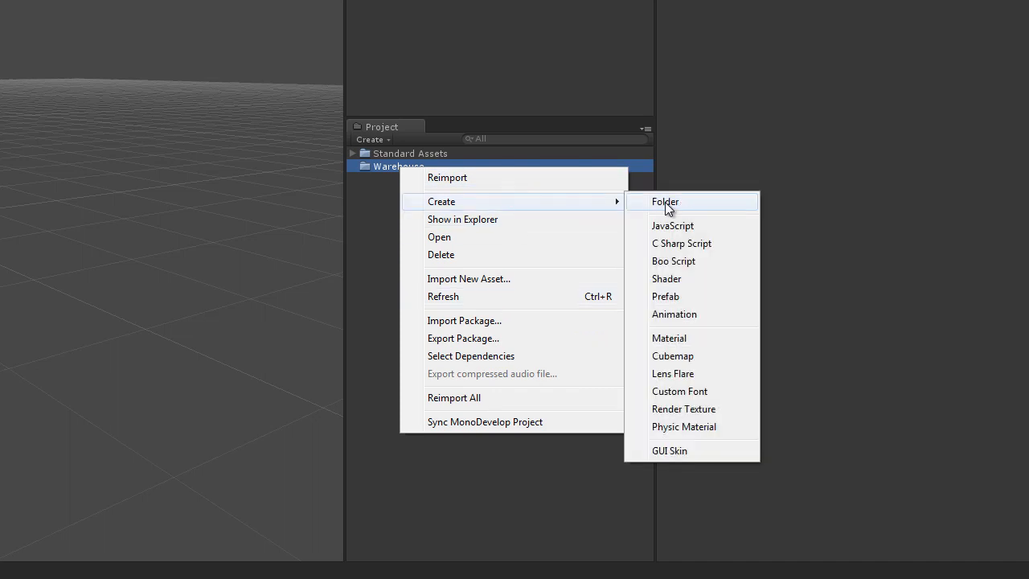
click(665, 202)
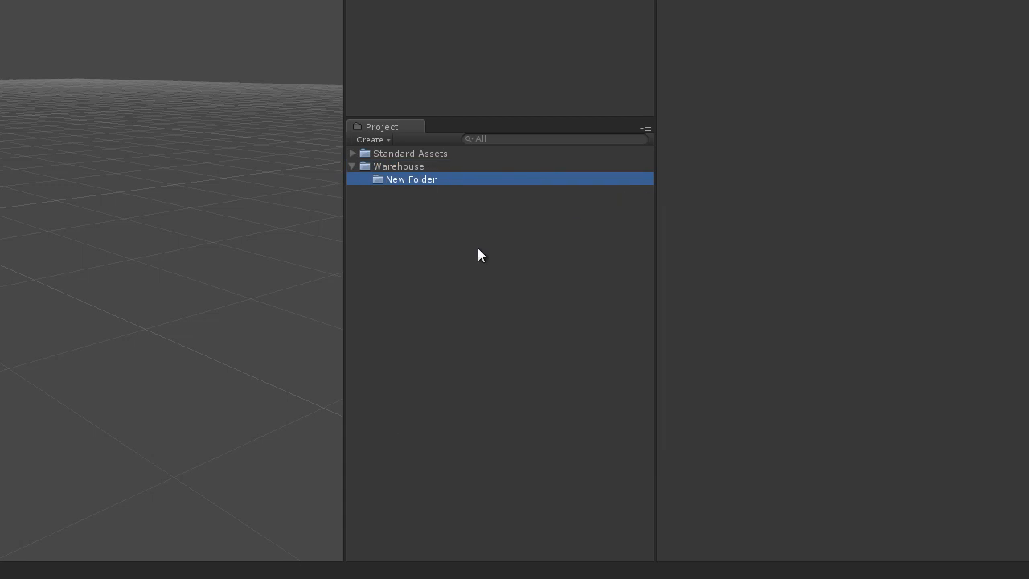
click(424, 180)
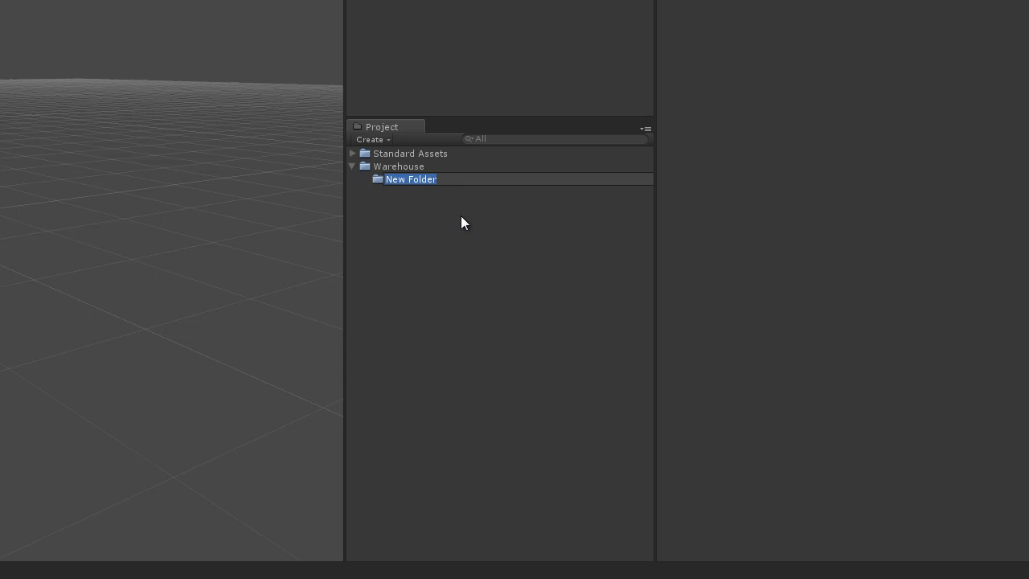
text(Meshes)
key(Return)
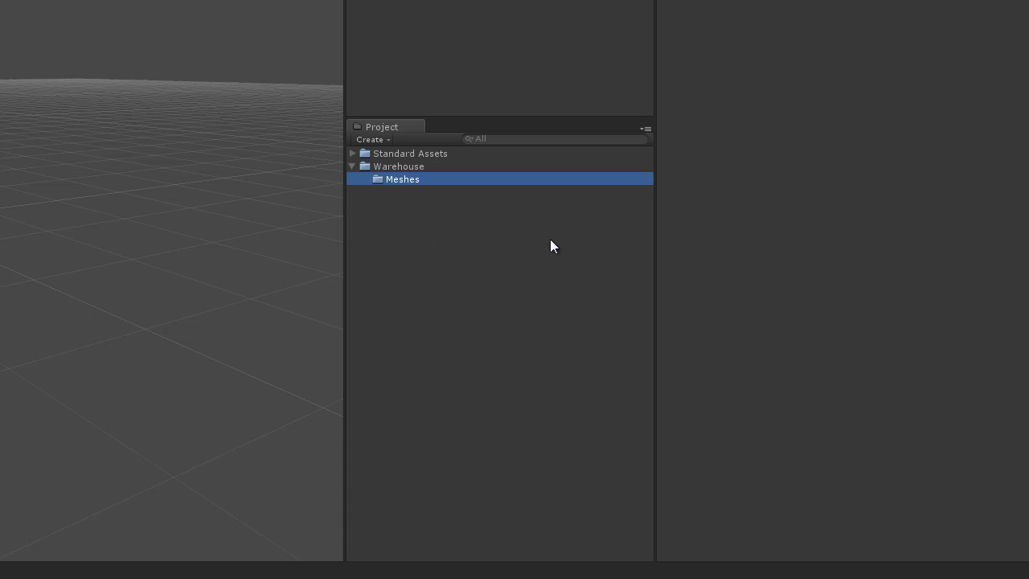
Step: Start importing a new asset into the Meshes folder and browse to the Game_Assets folder under Unity_Tutorial_Projects
click(410, 242)
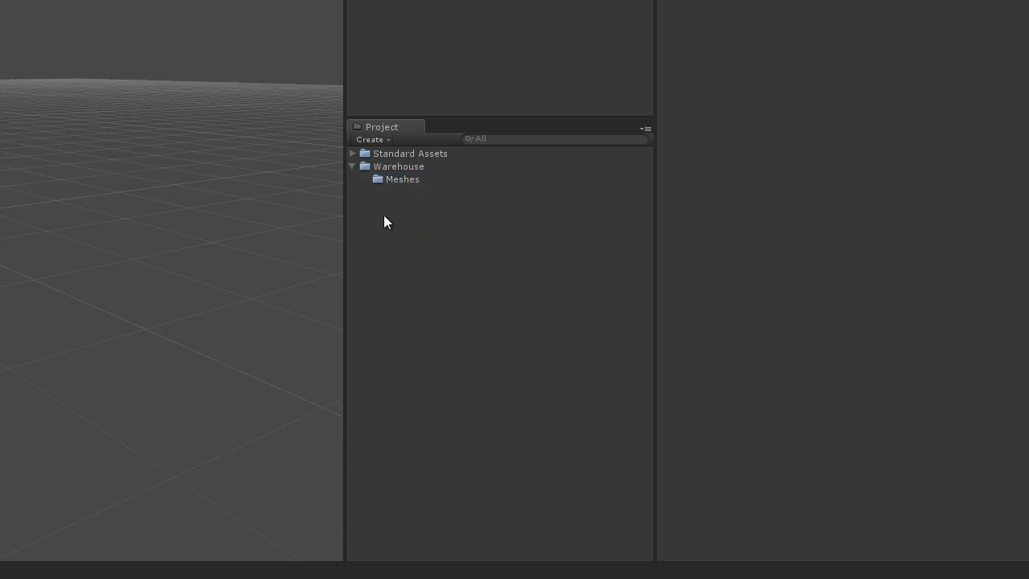
click(407, 166)
click(407, 178)
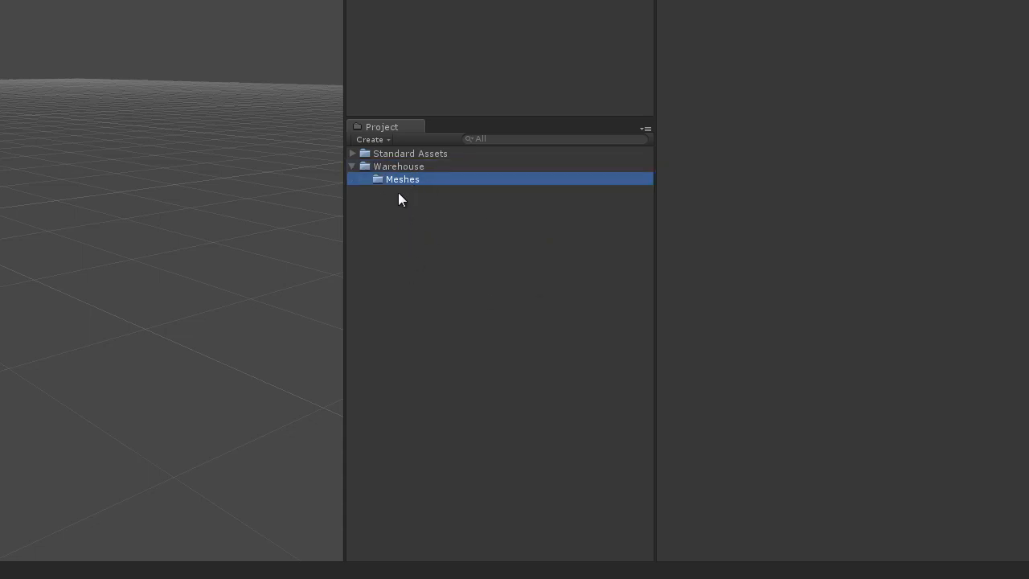
right_click(401, 181)
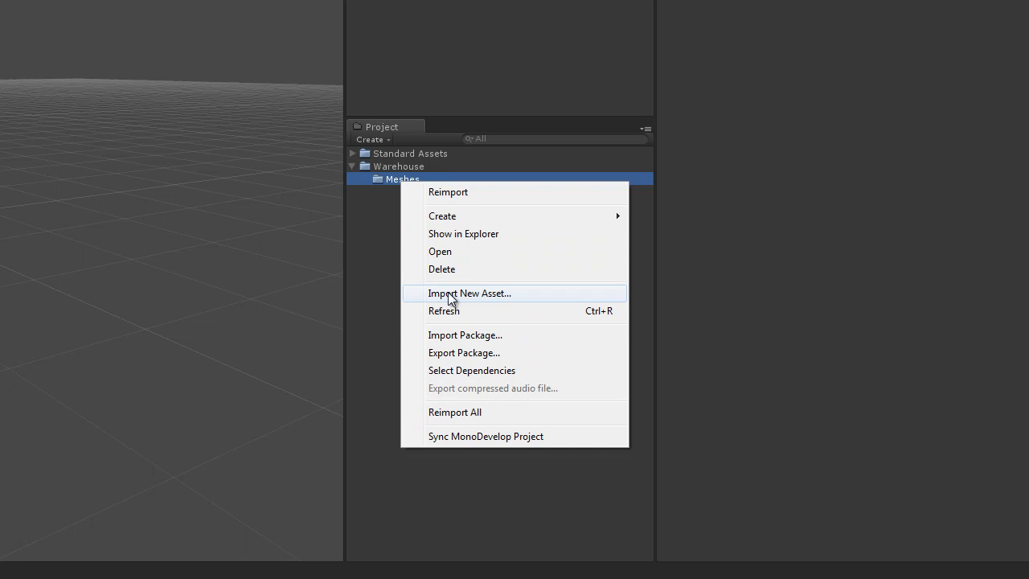
click(493, 298)
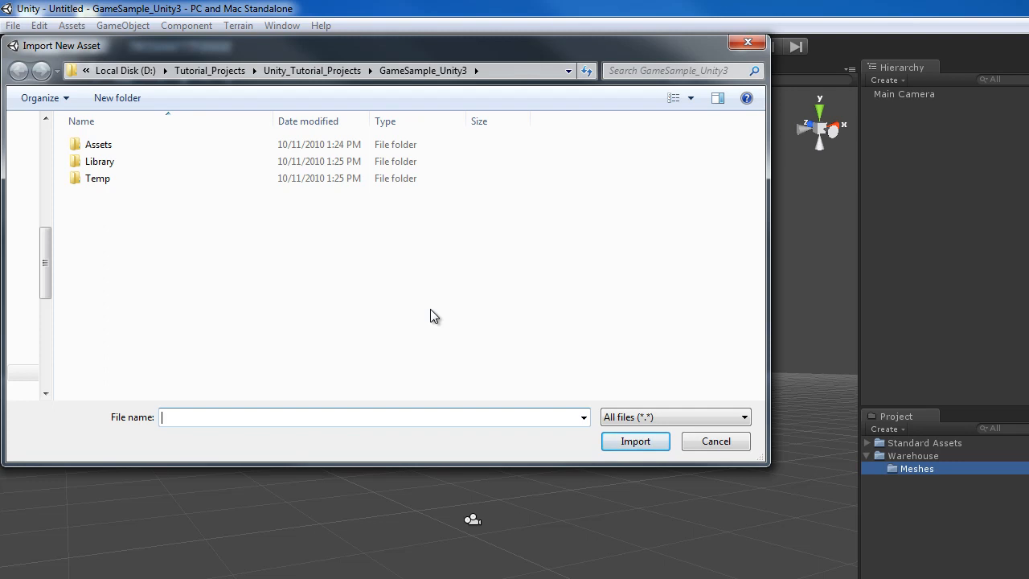
click(337, 70)
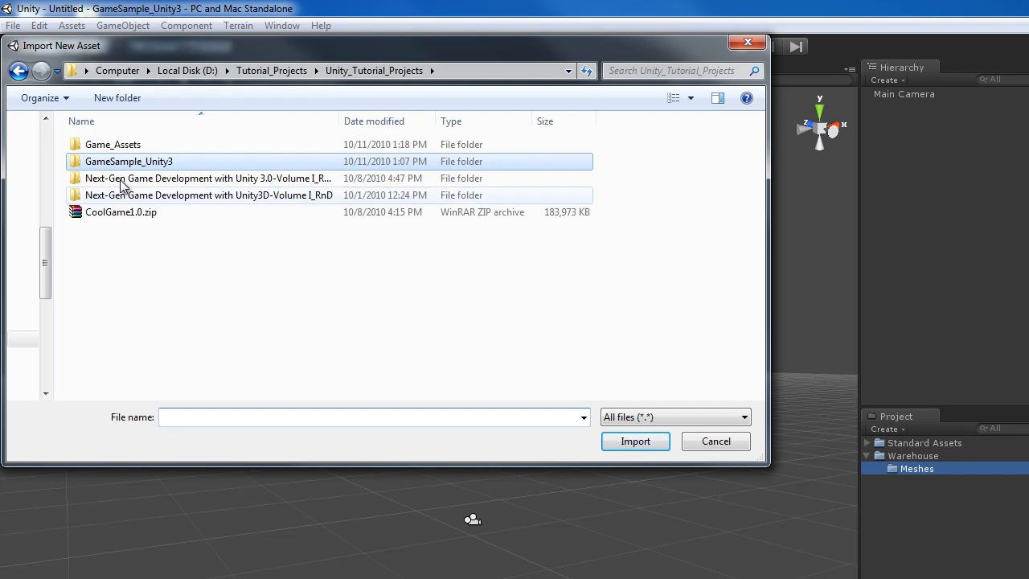
click(129, 145)
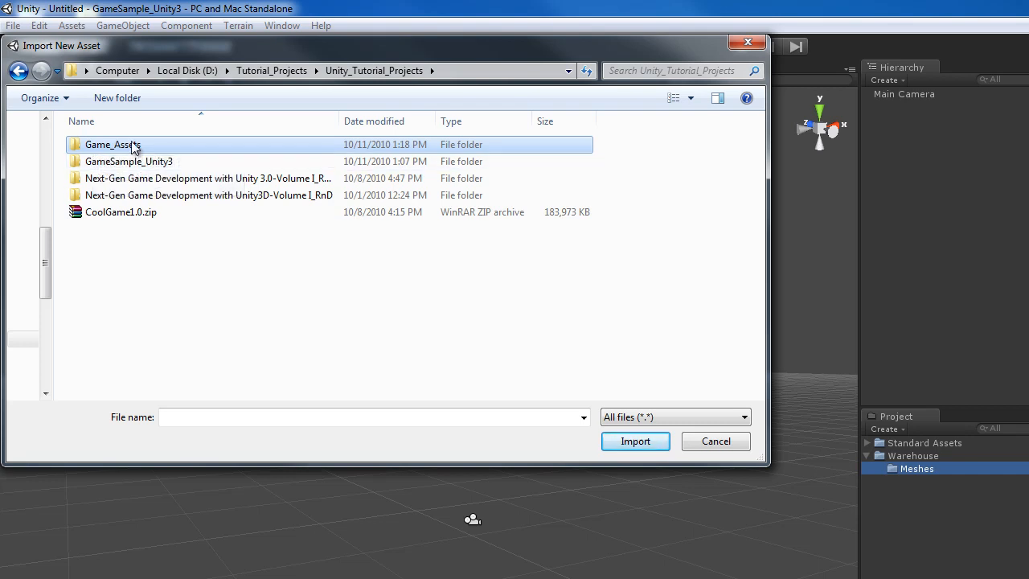
double_click(134, 146)
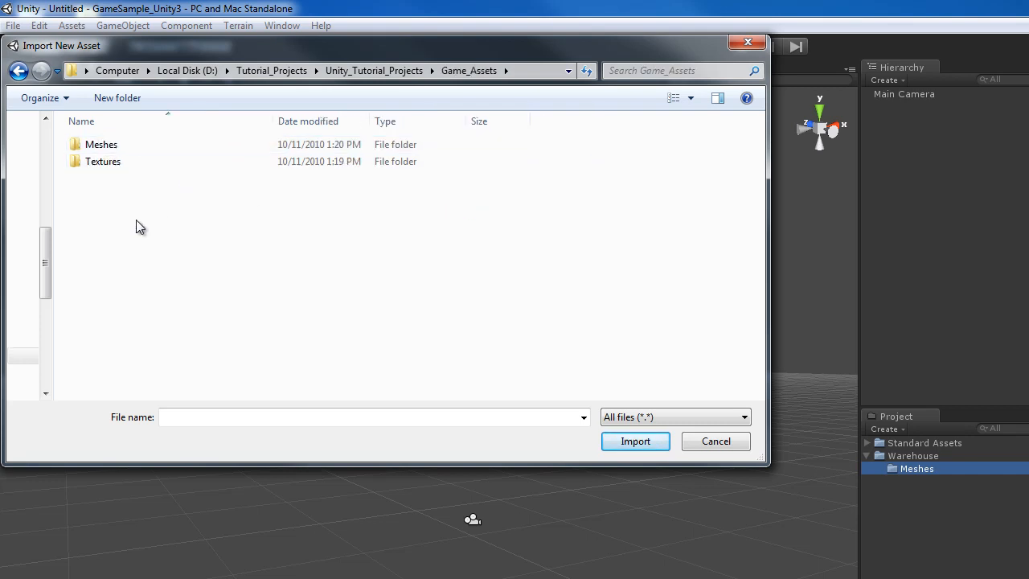
Step: Import Cables_and_Pipes.fbx from the Meshes folder of Game_Assets
click(110, 147)
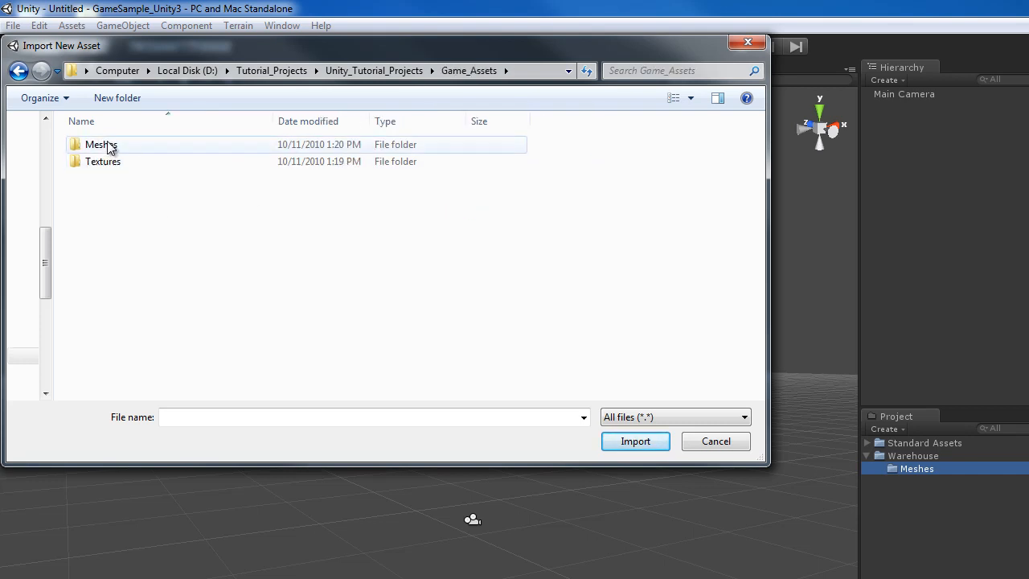
shift+click(108, 165)
click(108, 166)
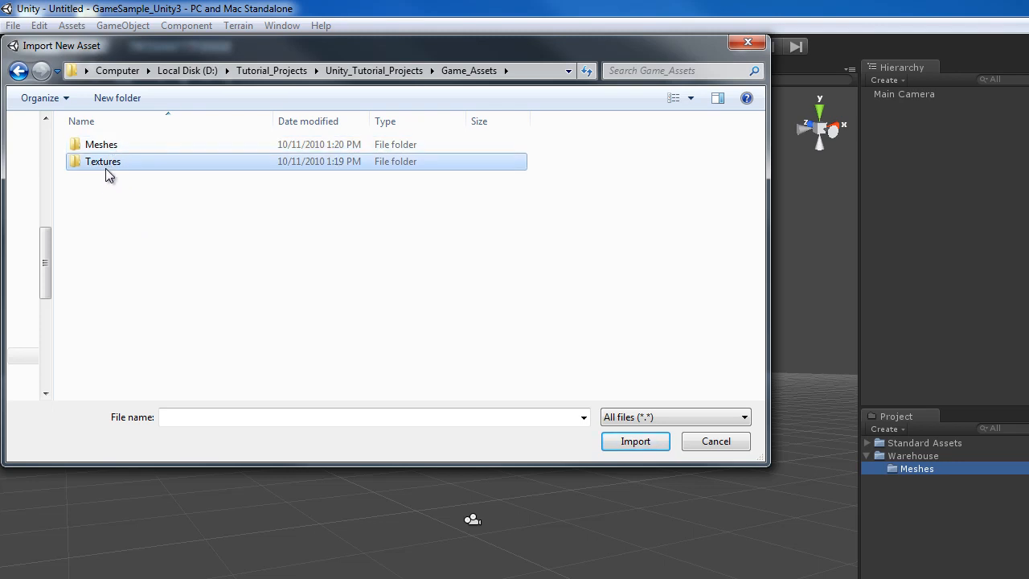
click(106, 147)
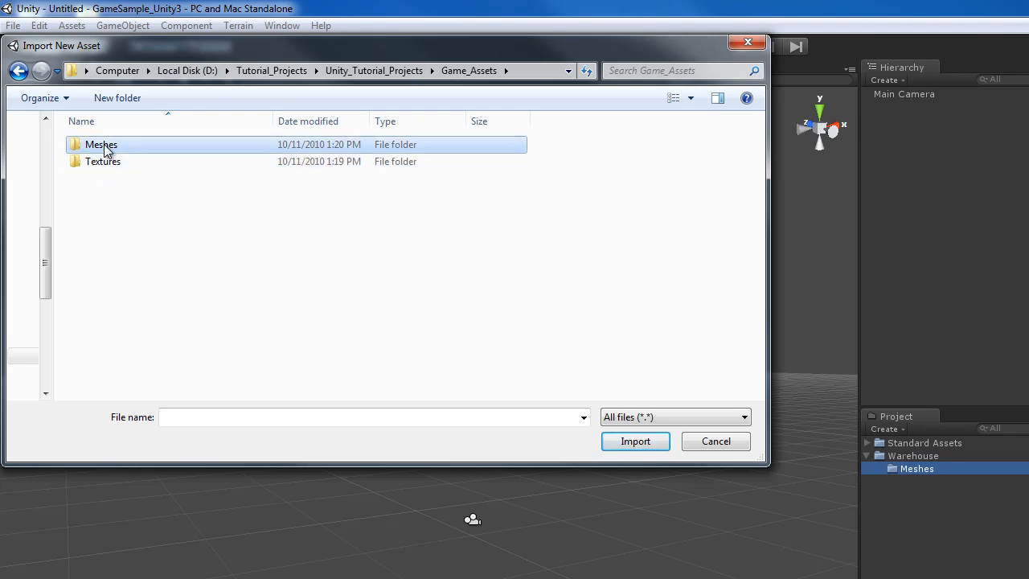
double_click(105, 147)
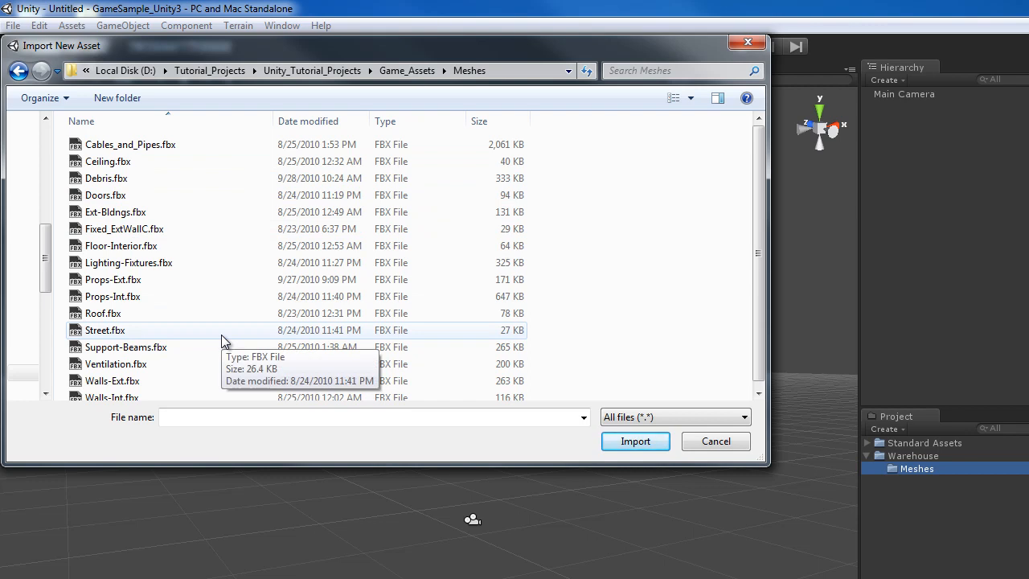
double_click(152, 145)
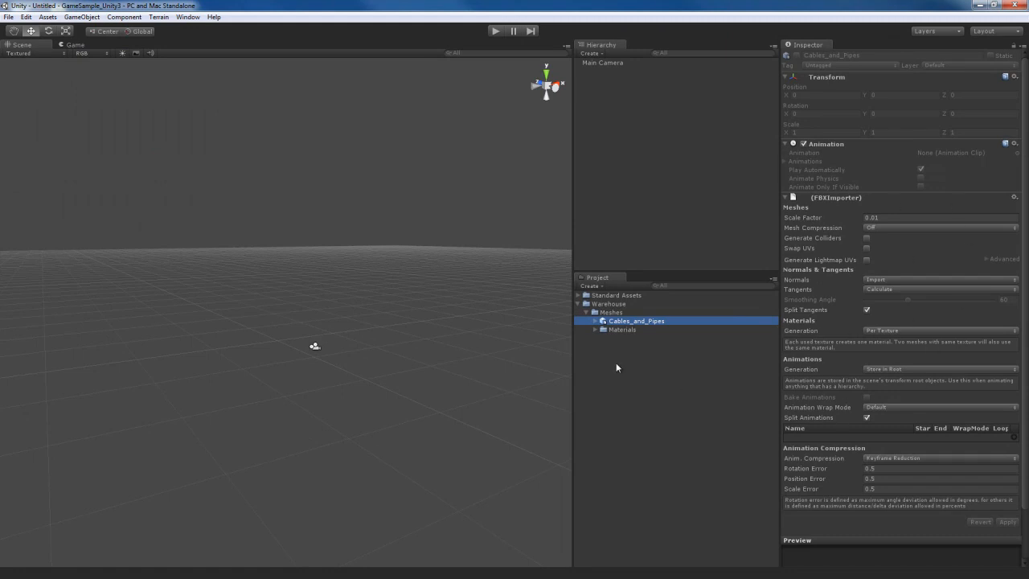
Step: Examine the cables and wallbox materials in the Materials folder generated with the Cables_and_Pipes mesh
click(616, 331)
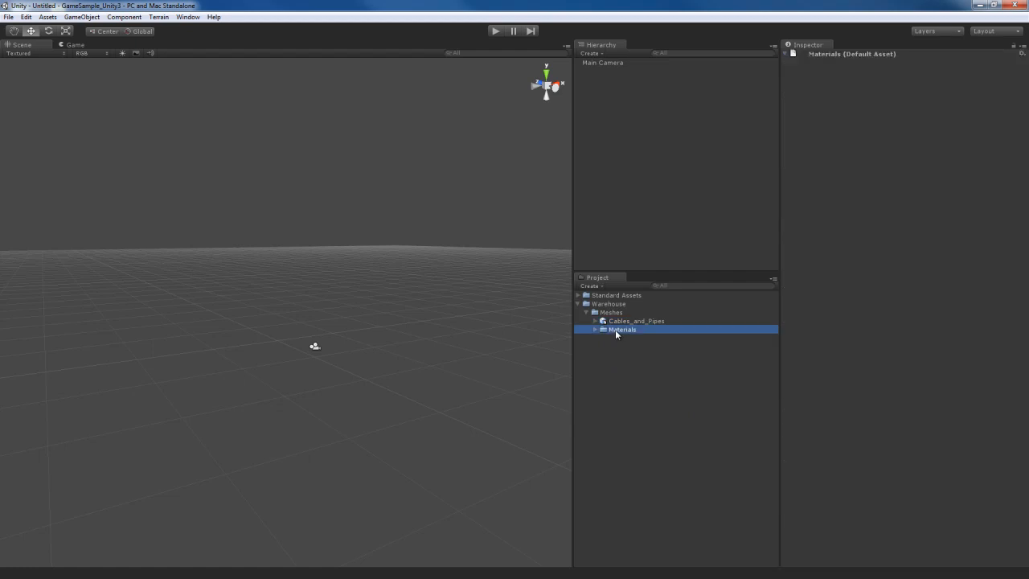
click(595, 329)
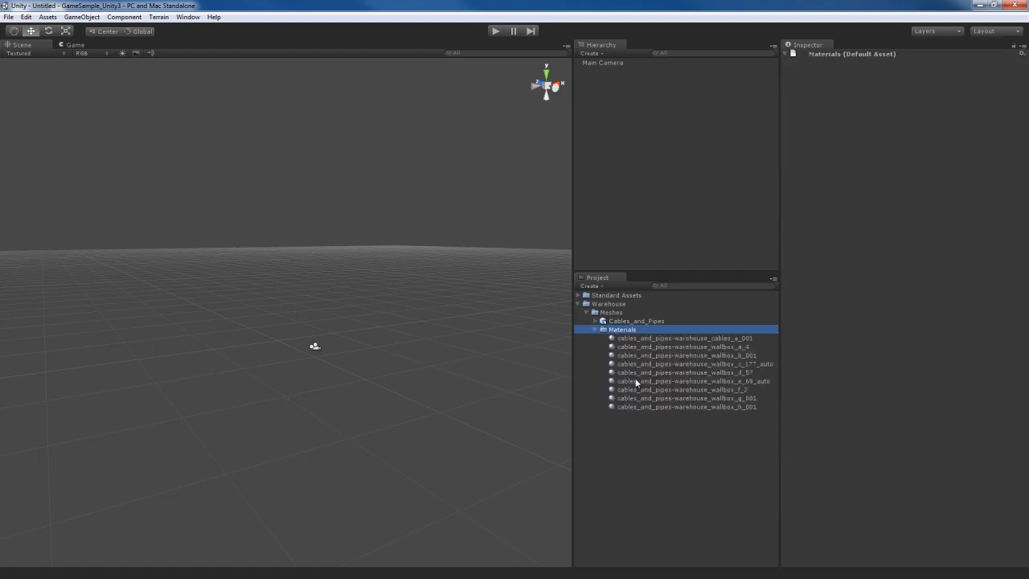
click(661, 339)
click(661, 348)
click(661, 356)
click(661, 371)
click(657, 382)
click(662, 397)
click(664, 407)
click(665, 398)
click(664, 389)
click(664, 381)
click(666, 372)
click(666, 364)
click(666, 355)
click(668, 347)
click(669, 338)
click(595, 330)
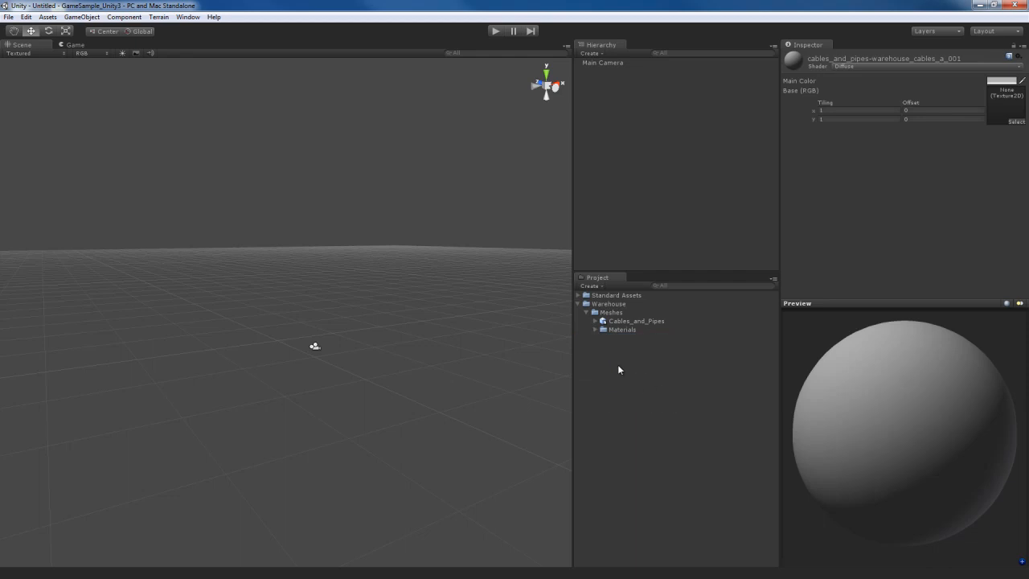
right_click(613, 313)
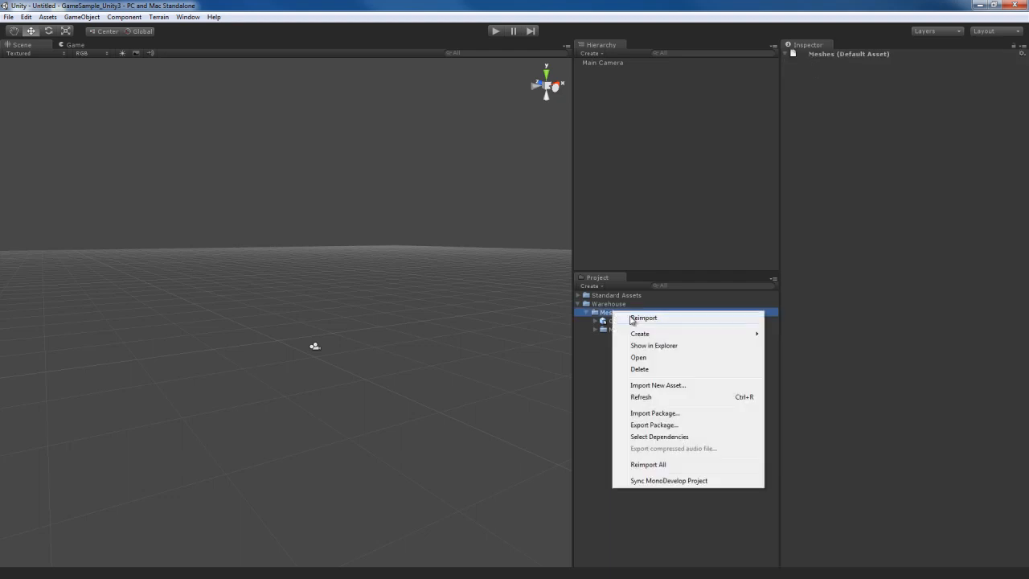
click(673, 386)
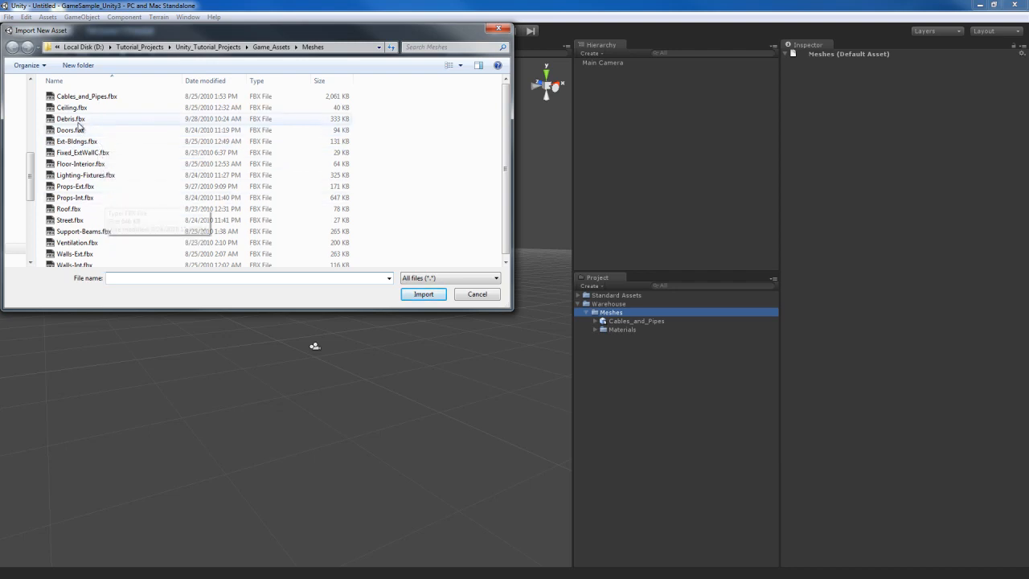
click(81, 98)
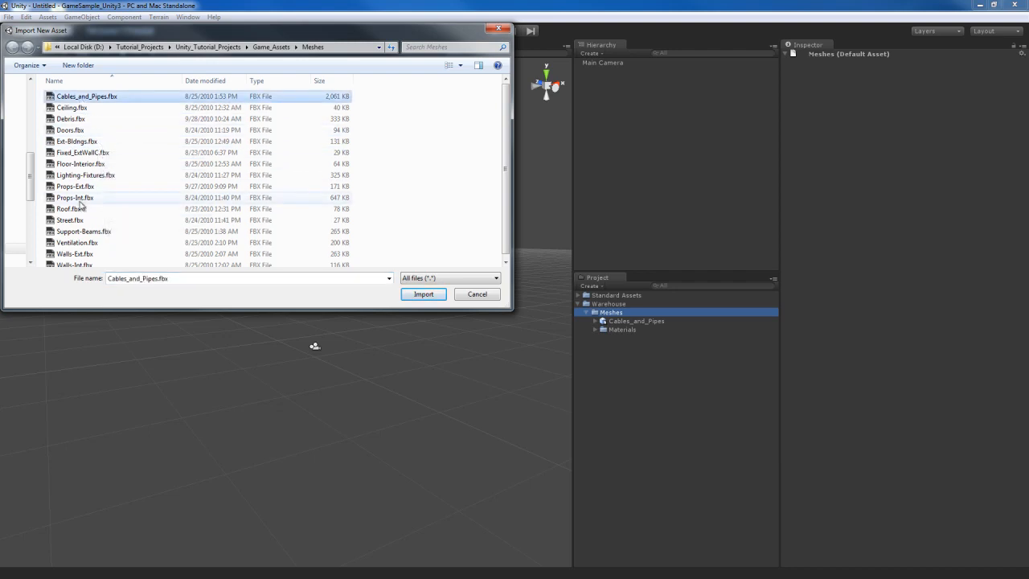
click(79, 198)
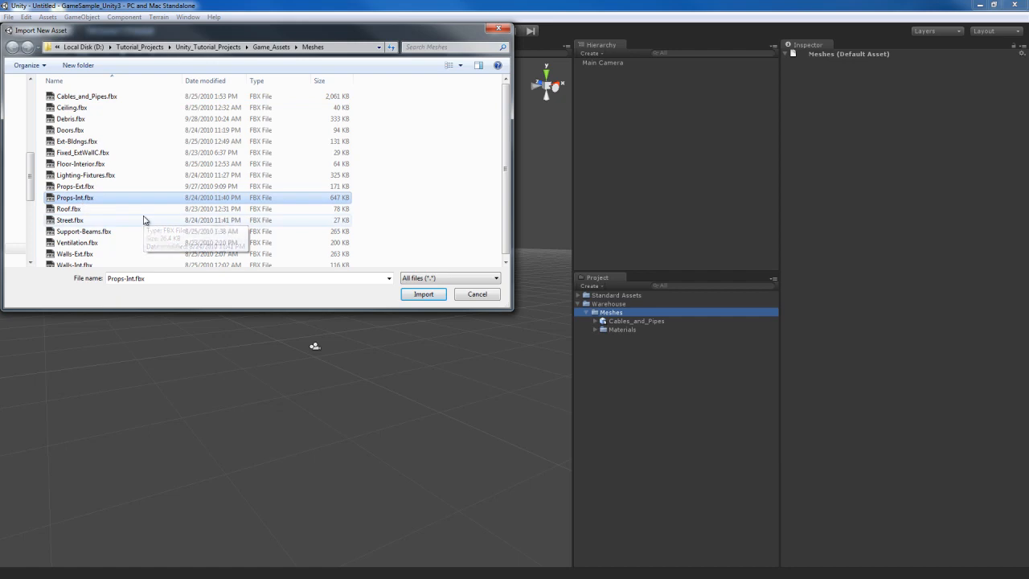
click(82, 97)
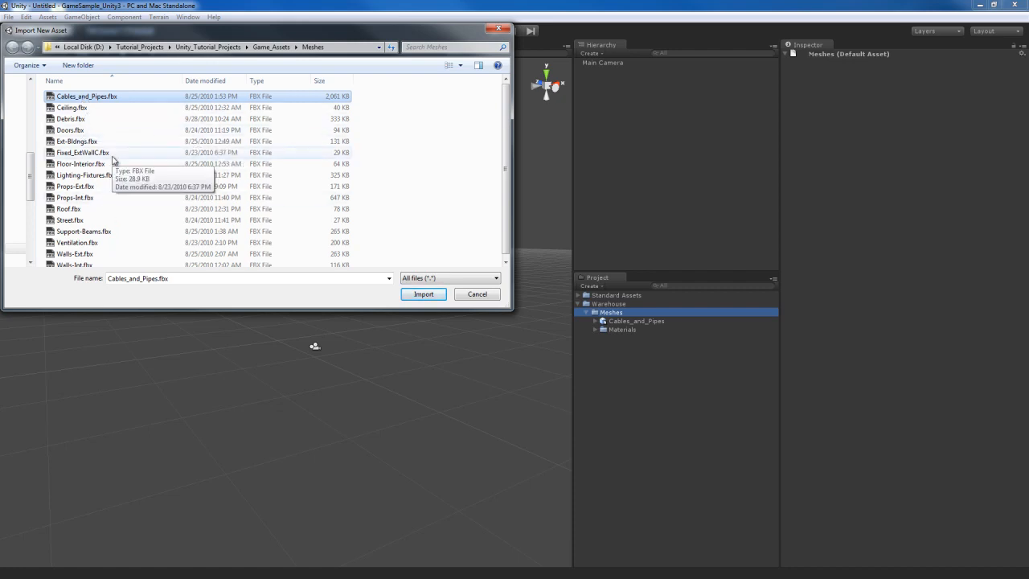
scroll(134, 202, down, 1)
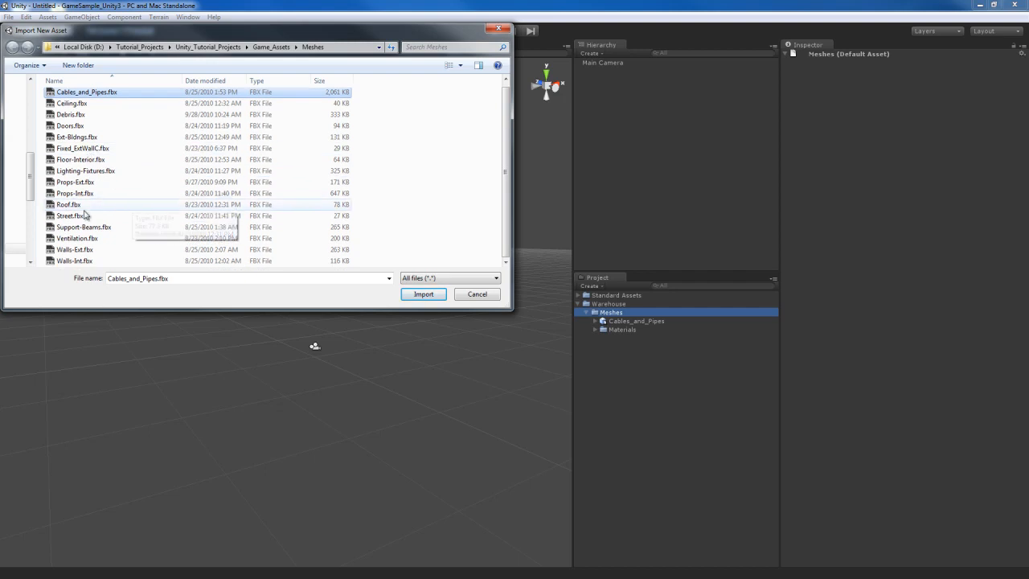
scroll(139, 231, up, 1)
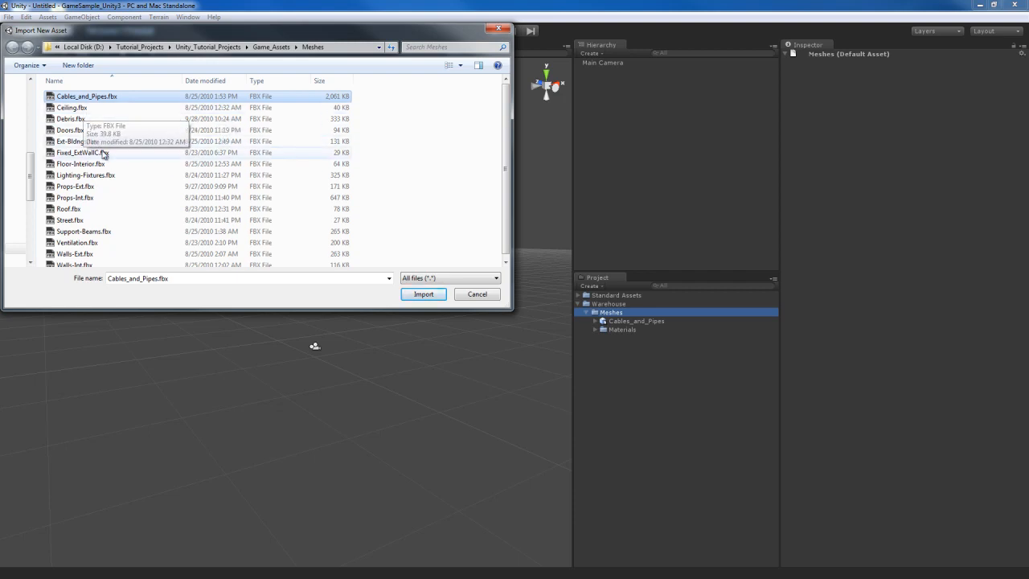
click(477, 293)
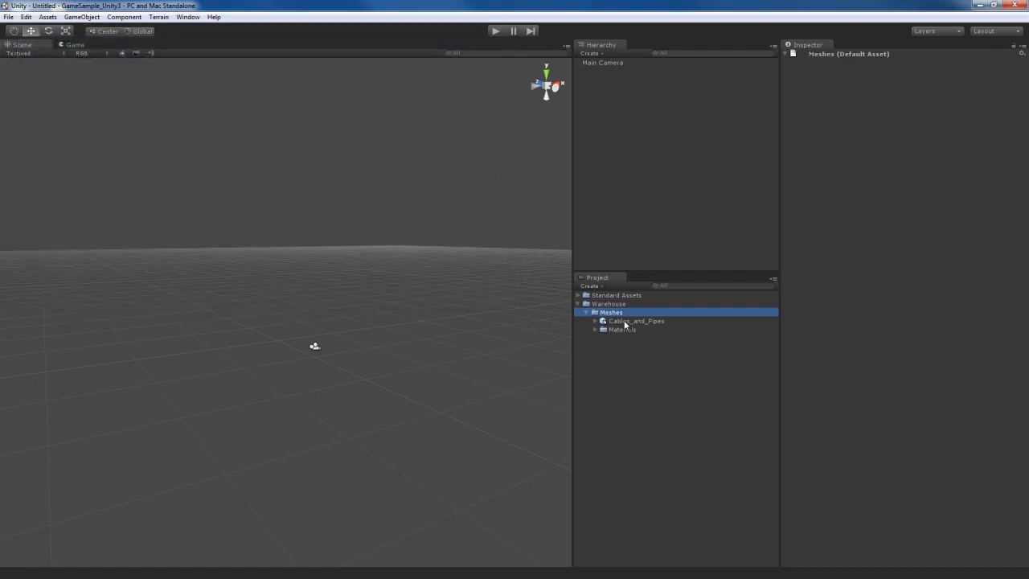
Step: Delete the Cables_and_Pipes mesh and its Materials folder from the Meshes folder
click(626, 322)
shift+click(624, 330)
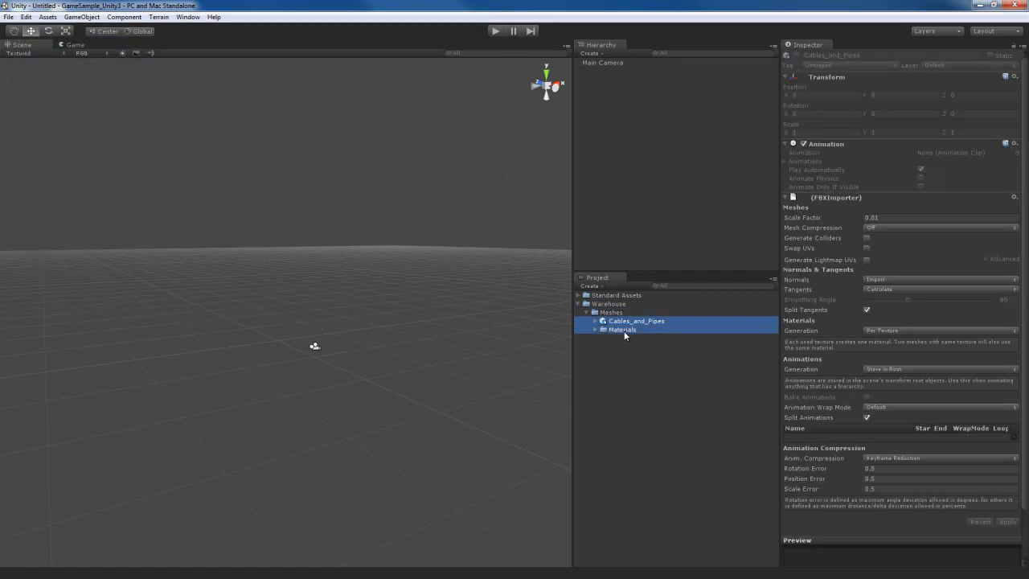
key(Delete)
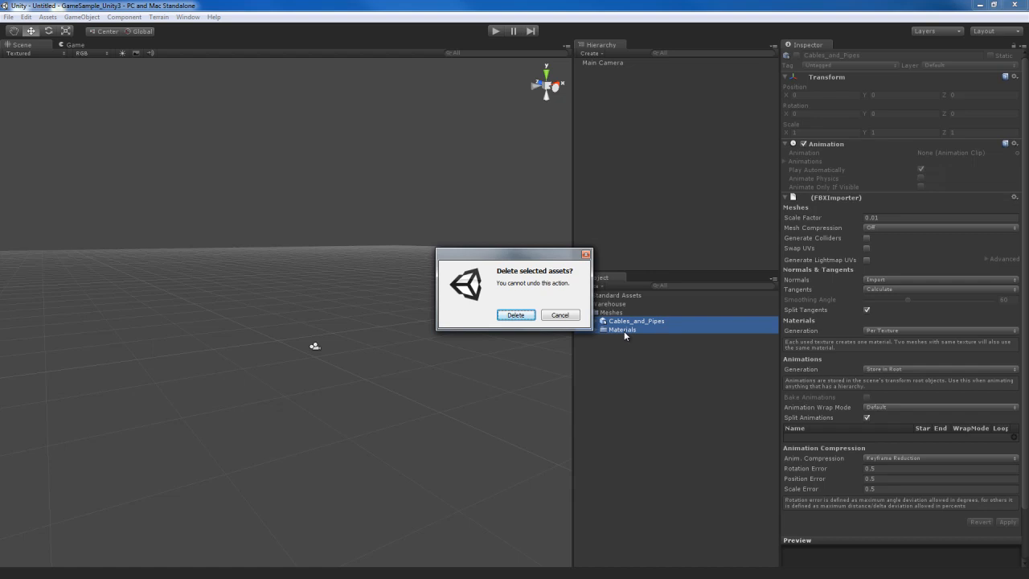
key(Return)
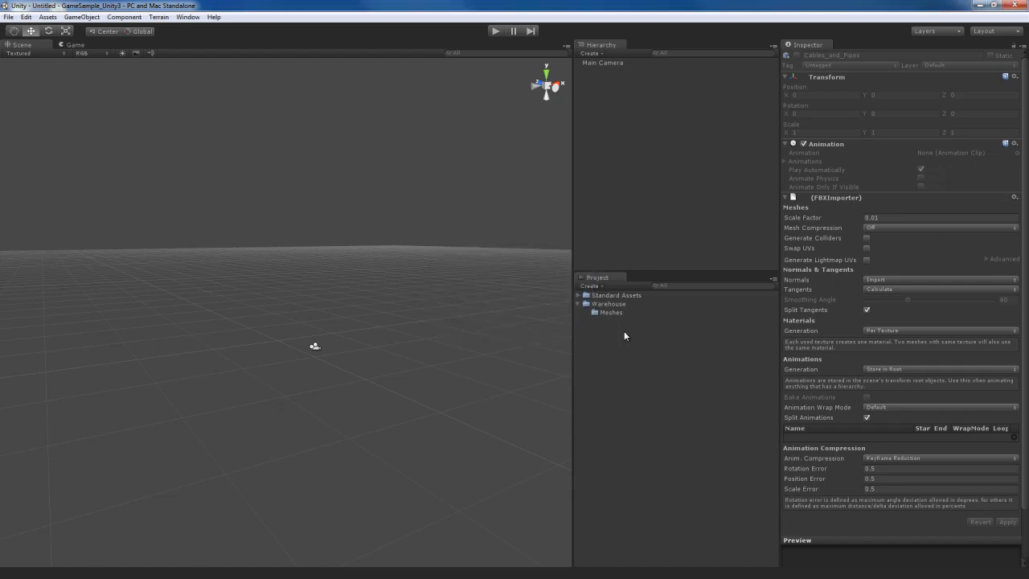
Step: In Windows Explorer, open the Meshes folder inside Game_Assets and copy all of its FBX files
click(616, 312)
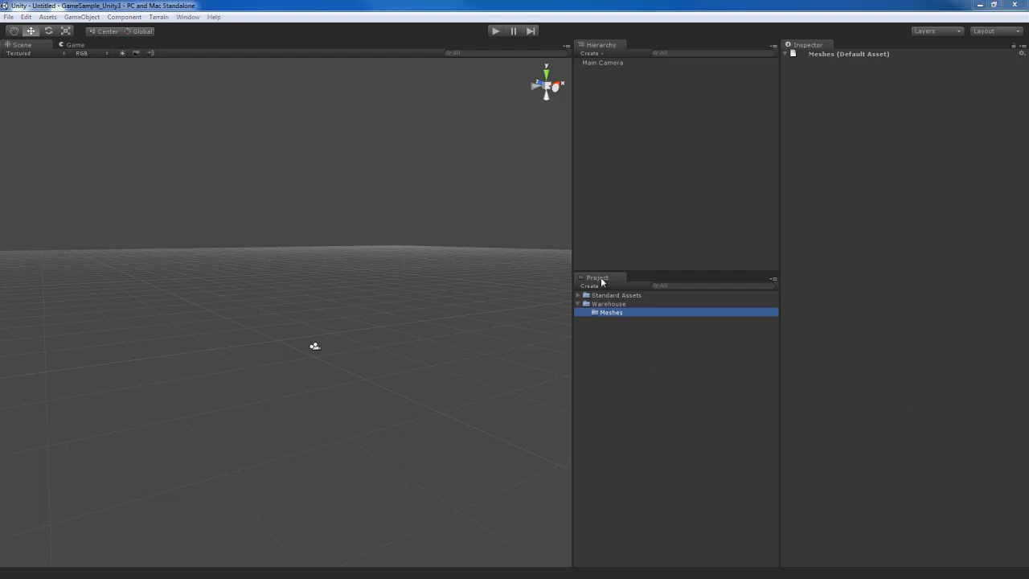
drag(1028, 26, 739, 36)
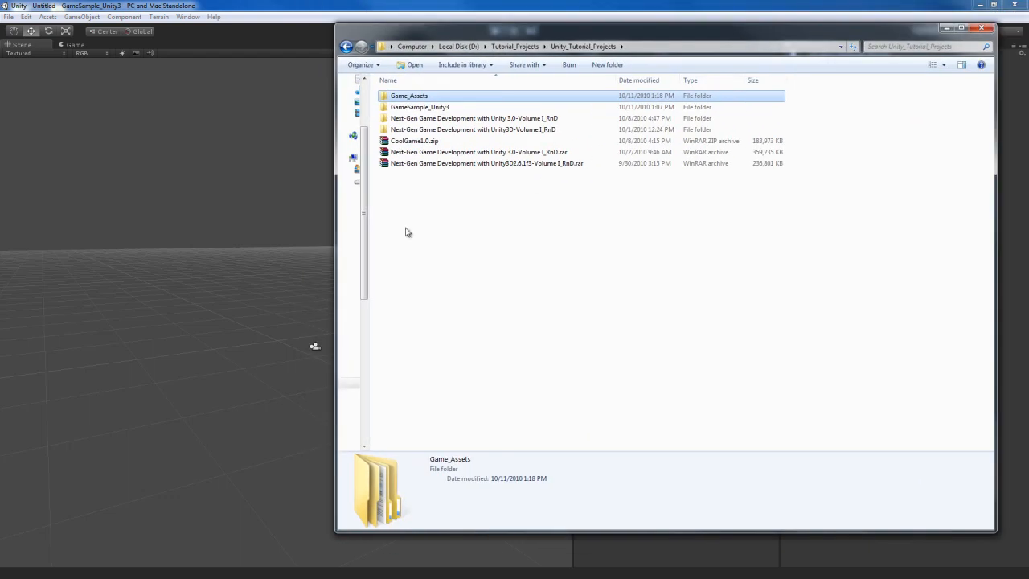
double_click(419, 99)
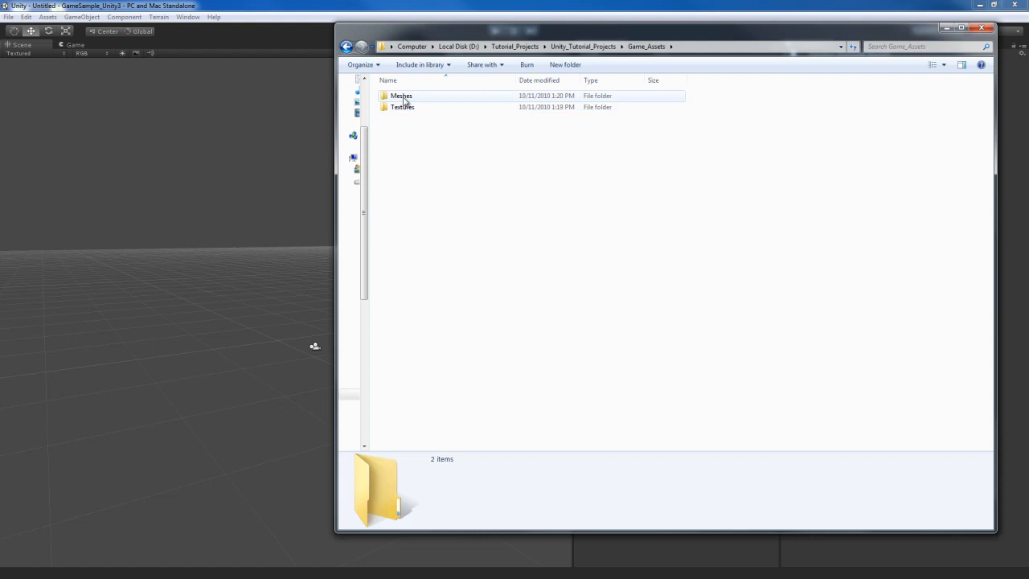
double_click(403, 96)
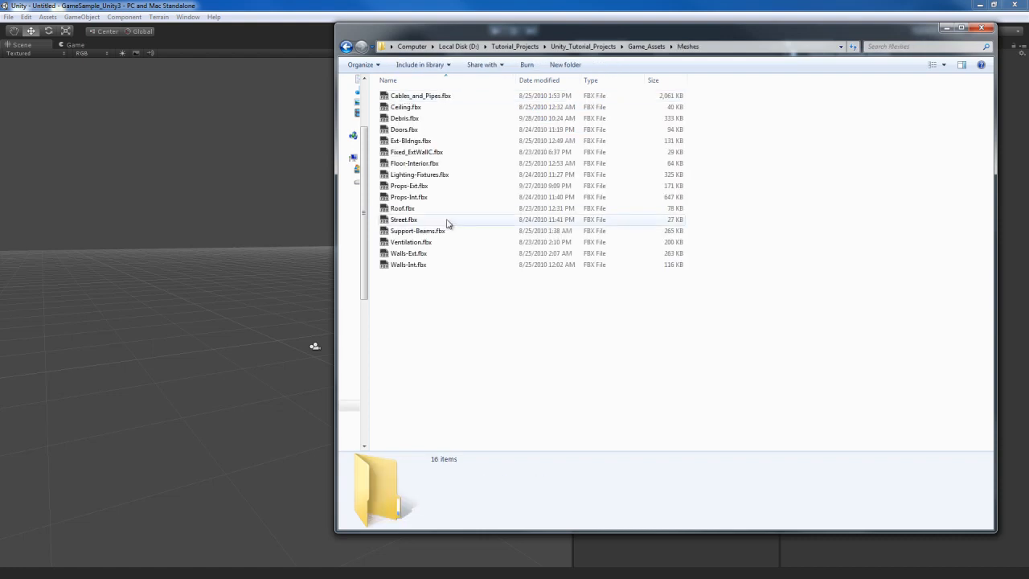
key(ctrl+a)
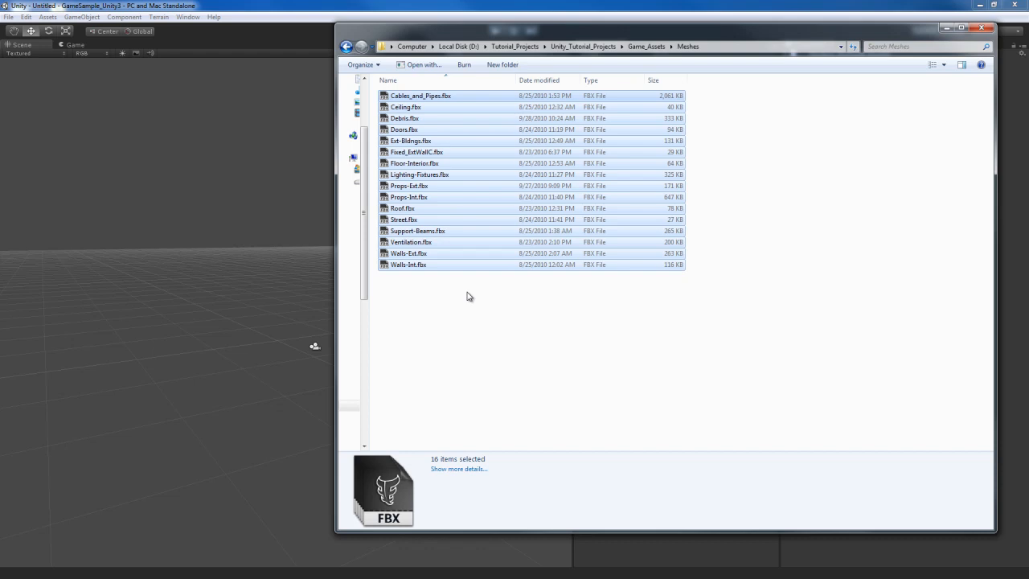
drag(609, 31, 1028, 69)
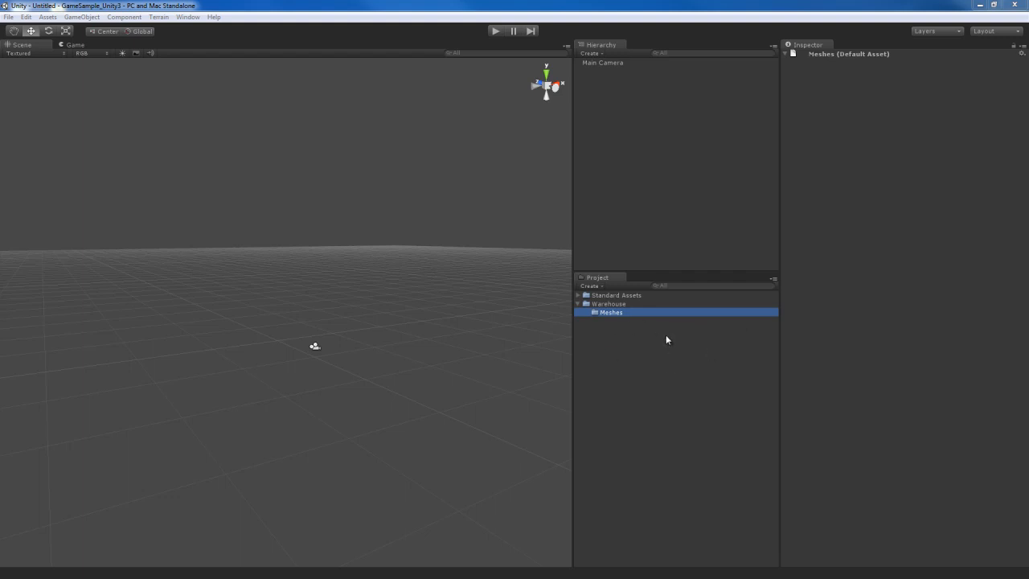
Step: Show the project's Warehouse Meshes folder in Windows Explorer, paste the copied FBX files into it, and return to Unity for their import
right_click(613, 315)
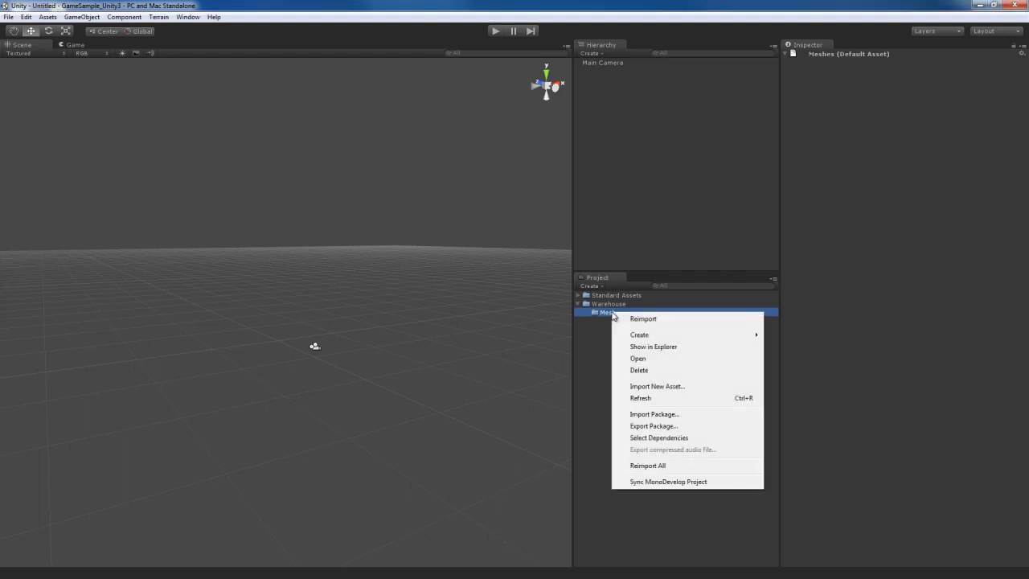
click(676, 349)
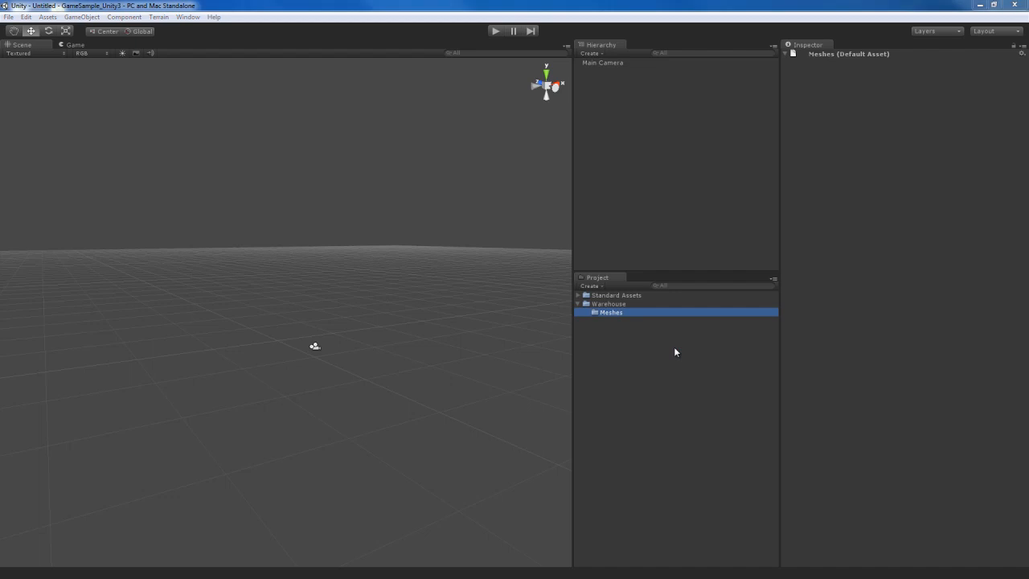
drag(1028, 62, 568, 36)
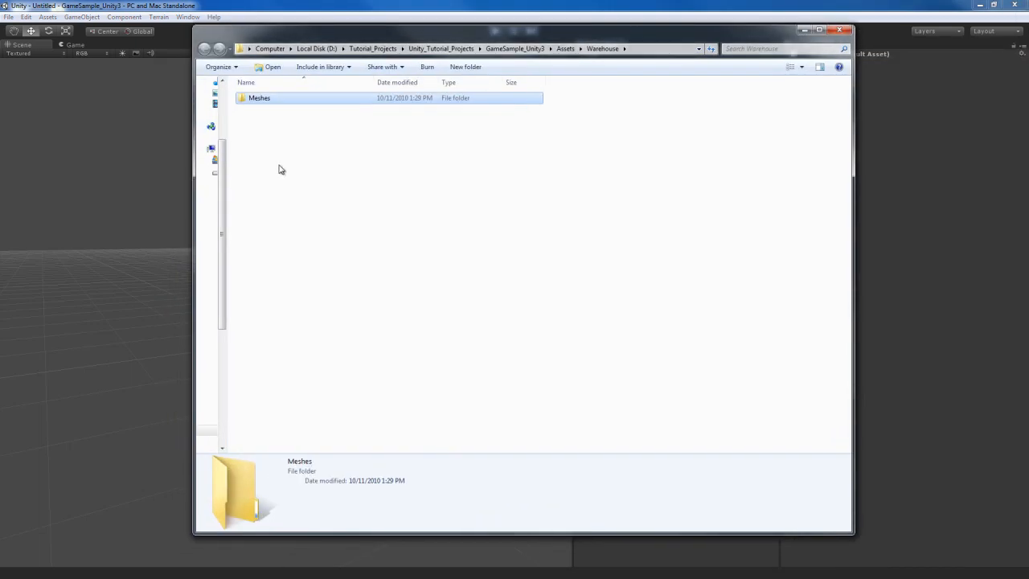
double_click(258, 98)
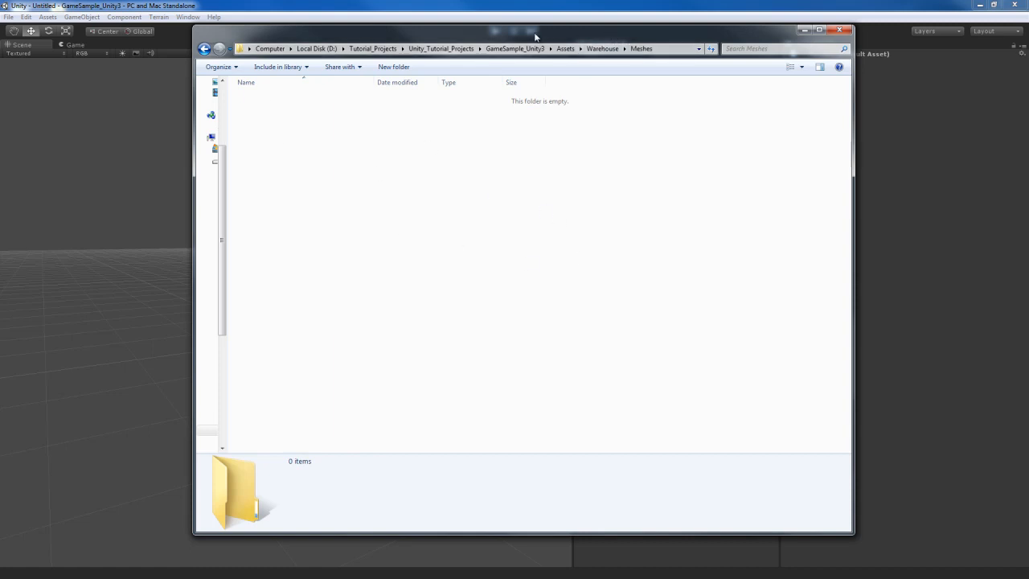
drag(517, 31, 0, 50)
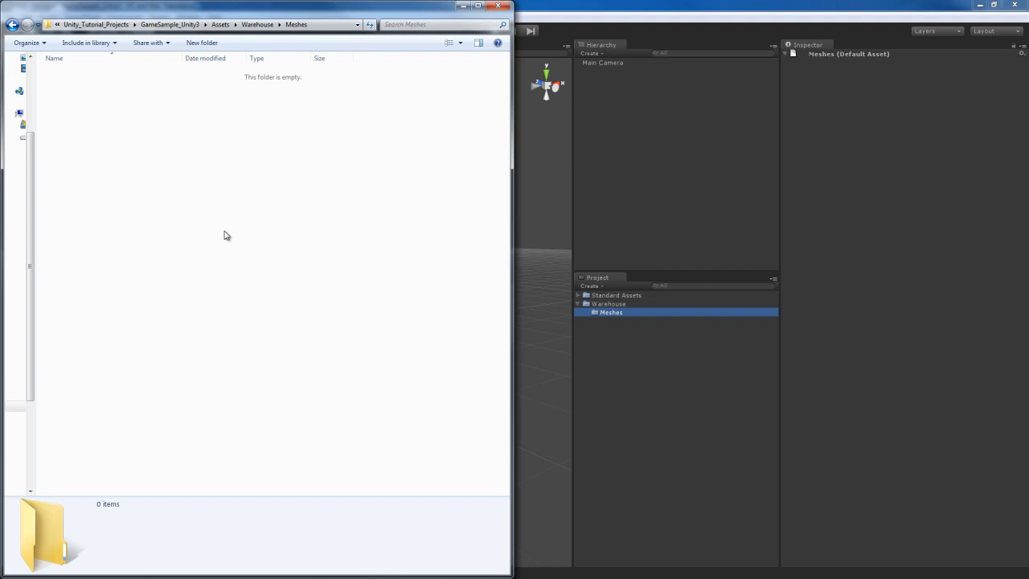
key(ctrl+v)
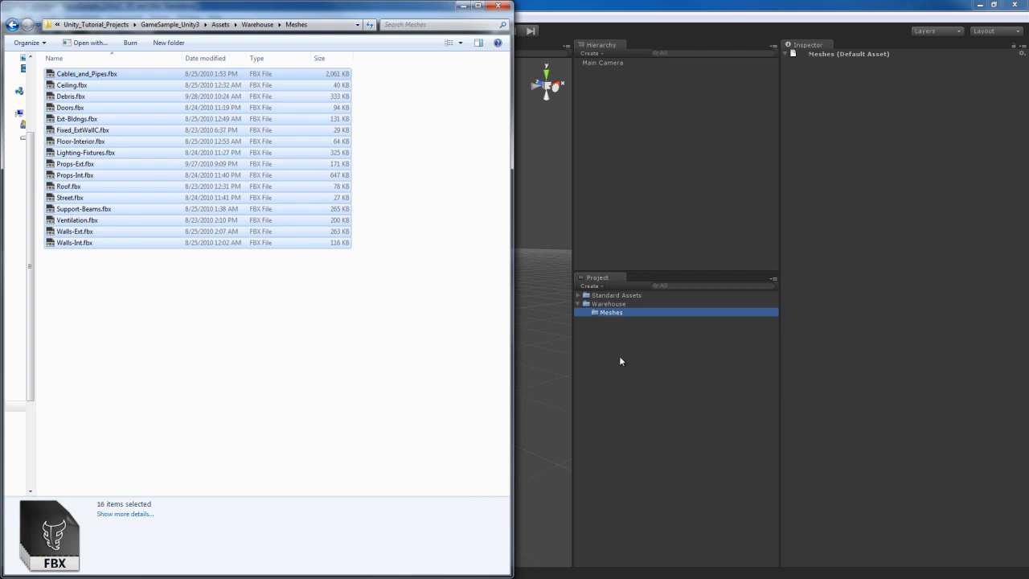
drag(657, 345, 658, 345)
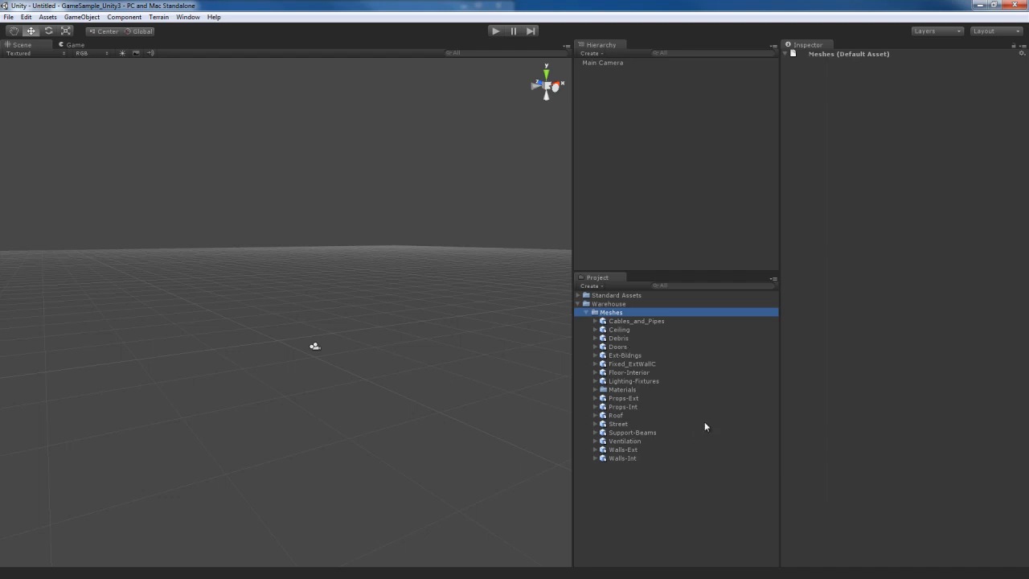
Step: Examine the materials generated for the imported meshes in the Materials folder, and collapse the folder again
click(619, 390)
click(595, 390)
scroll(687, 426, down, 15)
scroll(685, 439, down, 5)
scroll(684, 438, up, 5)
scroll(684, 438, down, 5)
scroll(684, 439, up, 6)
scroll(685, 438, up, 20)
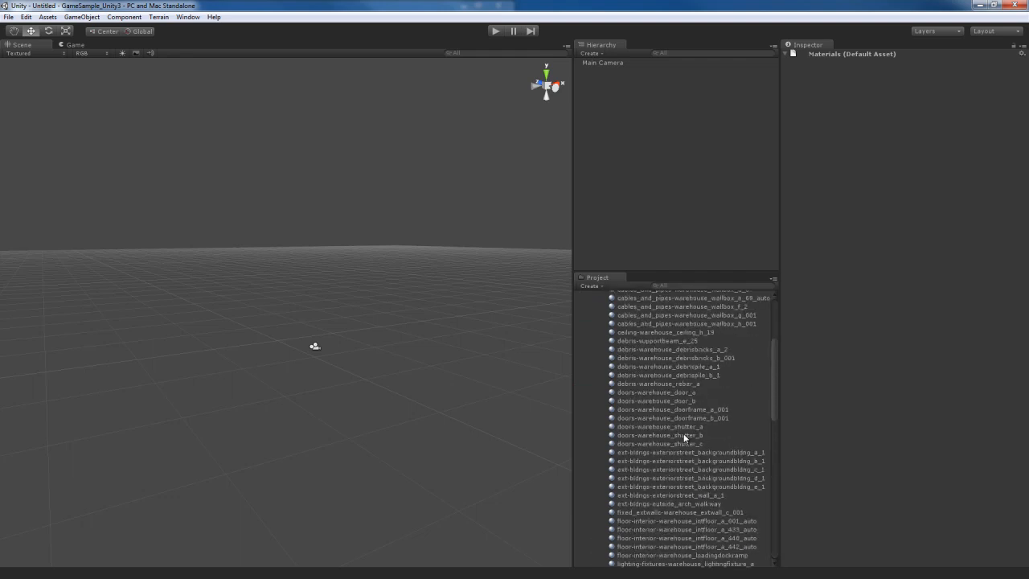
click(595, 390)
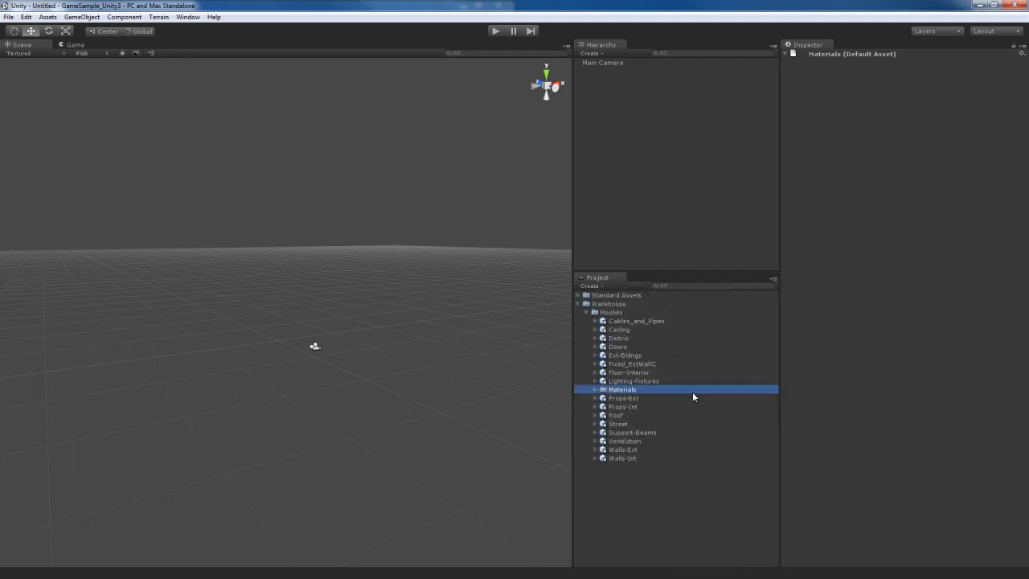
Step: Set the Scale Factor of the Cables_and_Pipes mesh to 1 in its import settings
click(632, 322)
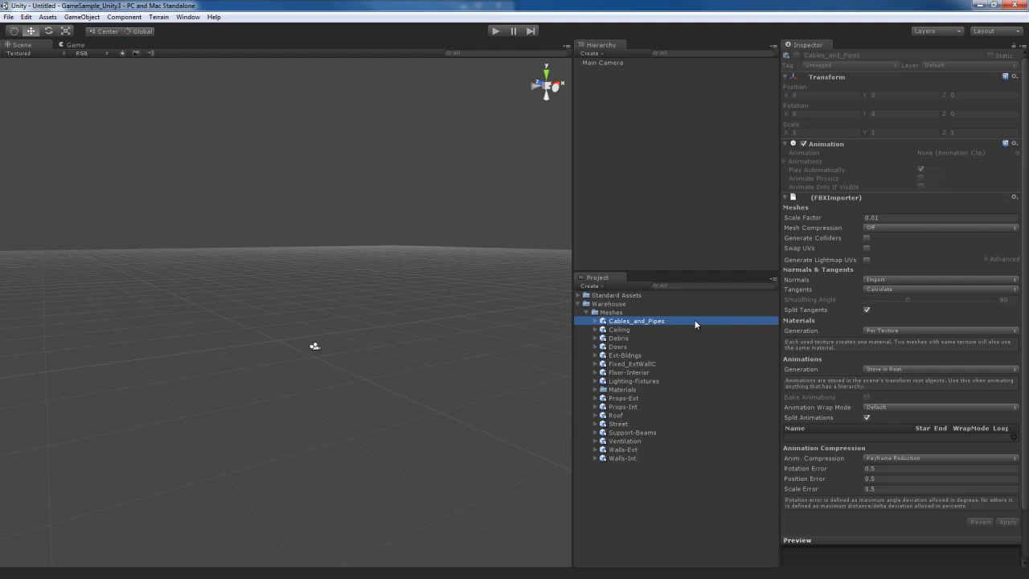
alt+drag(437, 371, 439, 330)
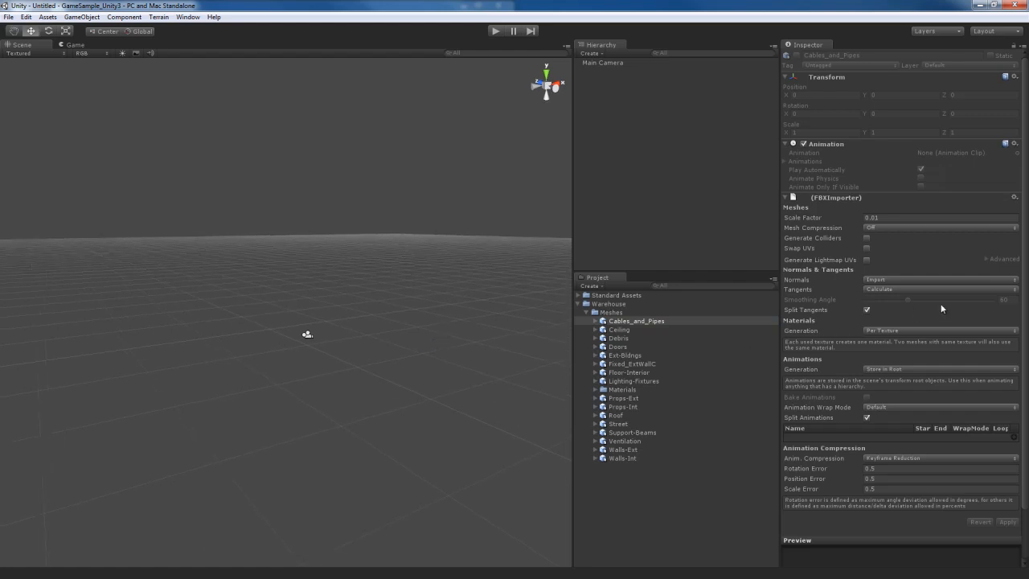
click(628, 322)
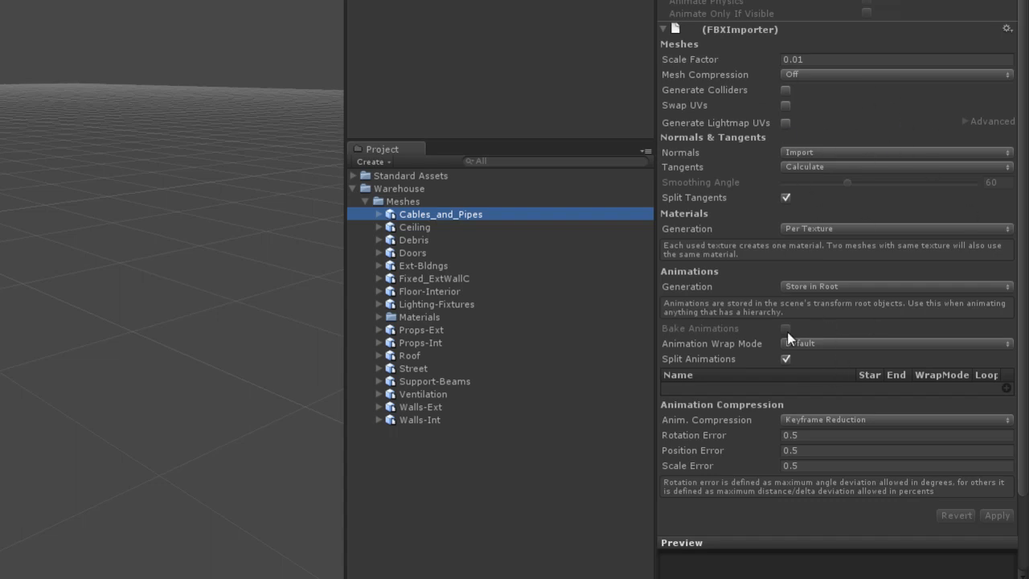
scroll(821, 315, down, 3)
scroll(820, 319, up, 3)
click(821, 60)
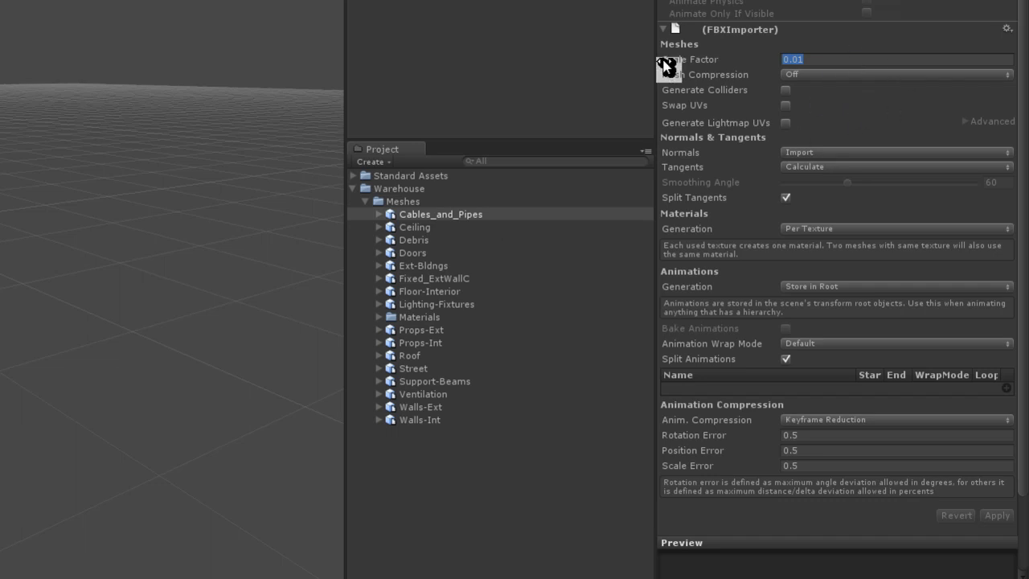
double_click(846, 63)
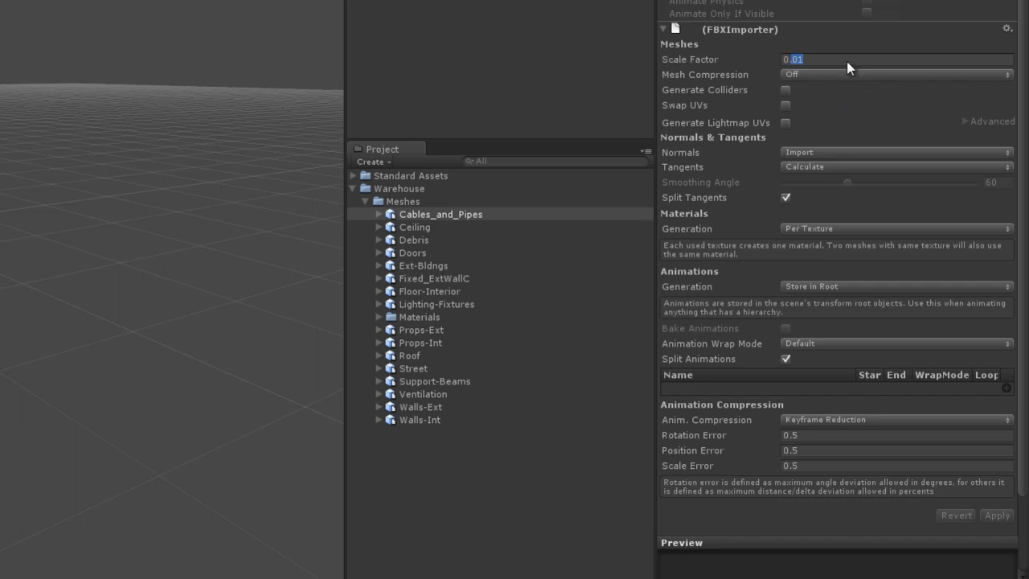
drag(848, 61, 733, 61)
text(1)
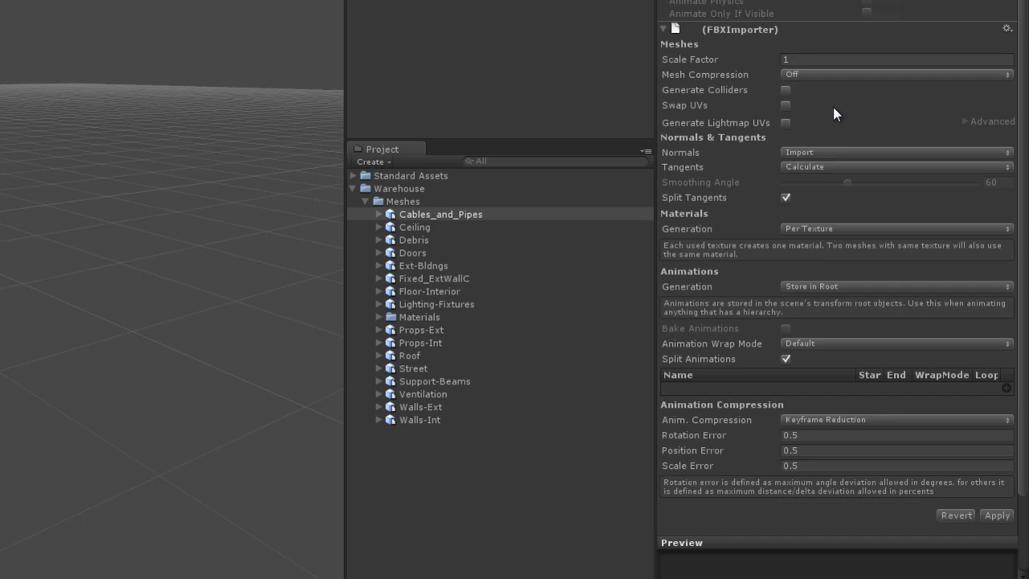
Step: Review the Mesh Compression options for Cables_and_Pipes and keep compression set to Off
click(820, 72)
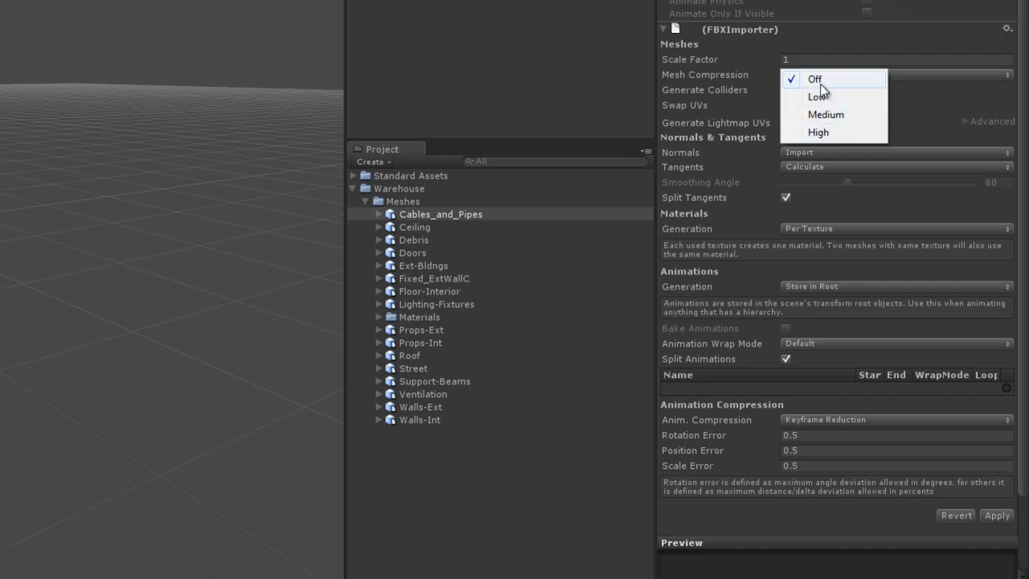
click(821, 79)
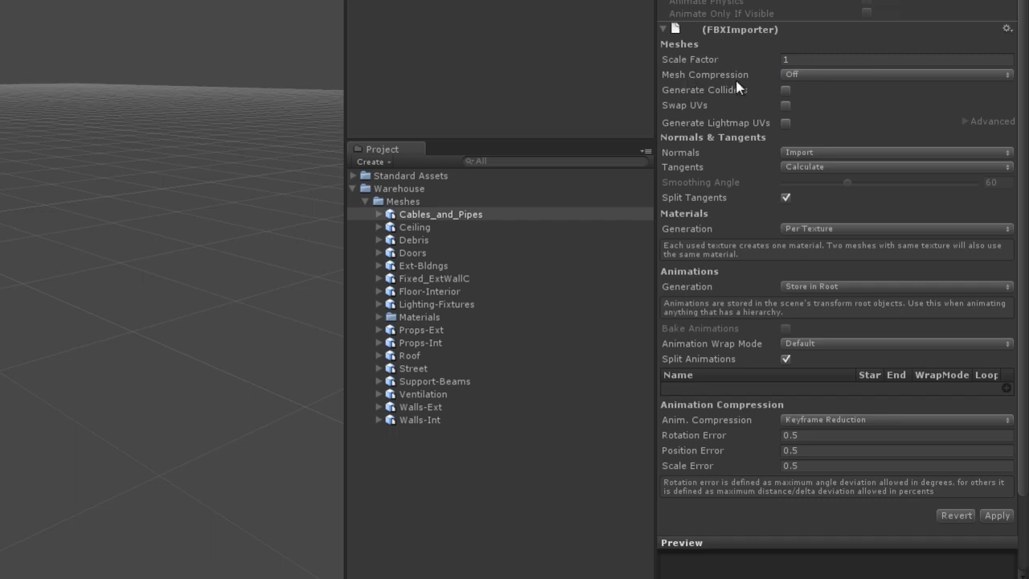
click(816, 74)
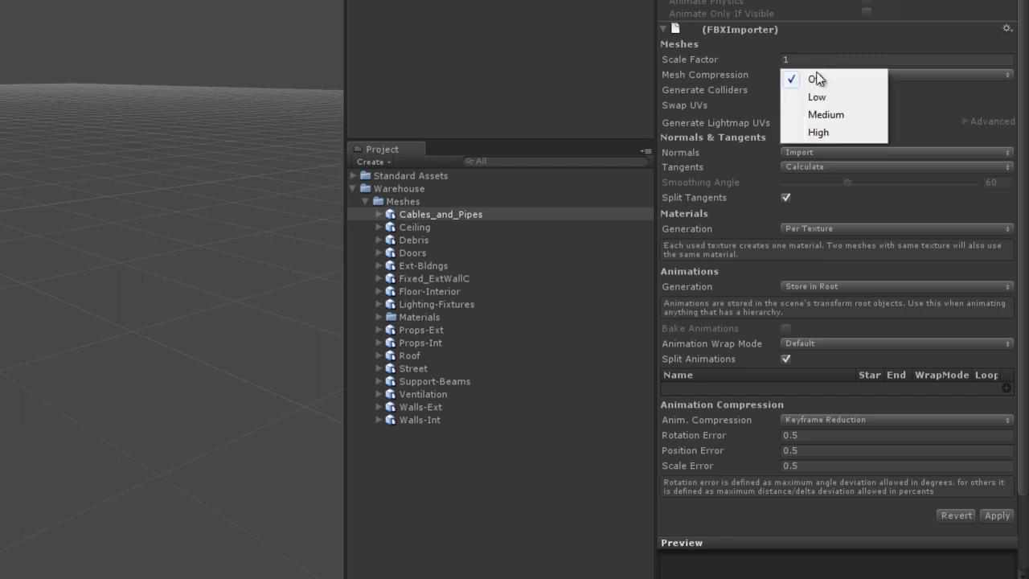
click(822, 81)
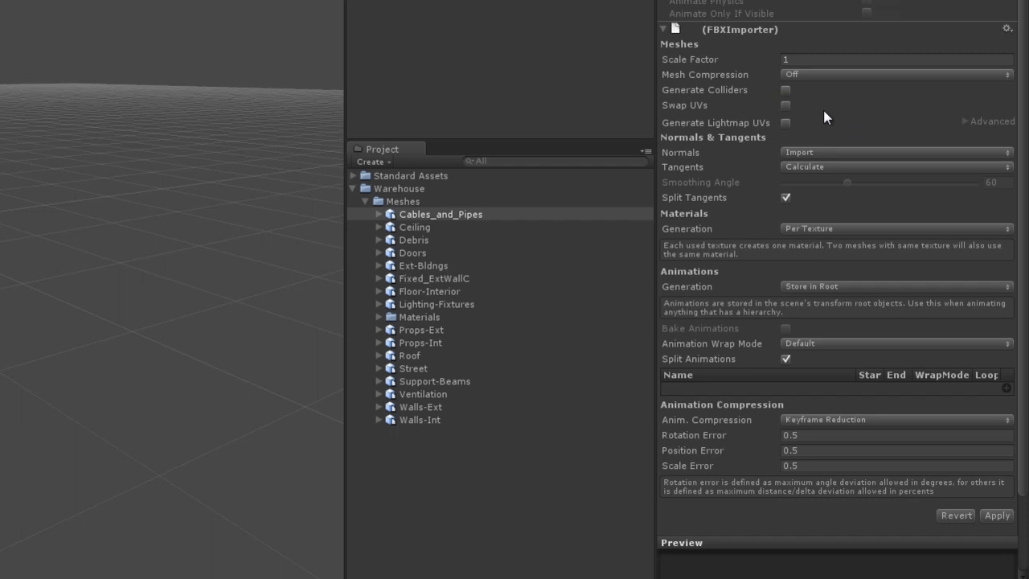
Step: Enable Generate Colliders and Generate Lightmap UVs for Cables_and_Pipes, and check the advanced lightmap UV settings
click(786, 90)
click(786, 123)
click(965, 122)
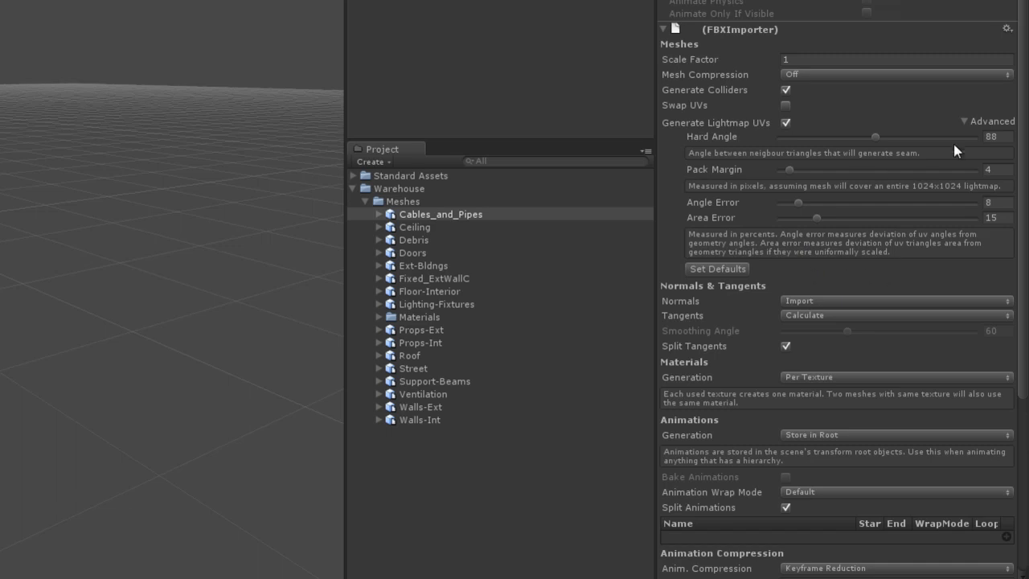
click(964, 120)
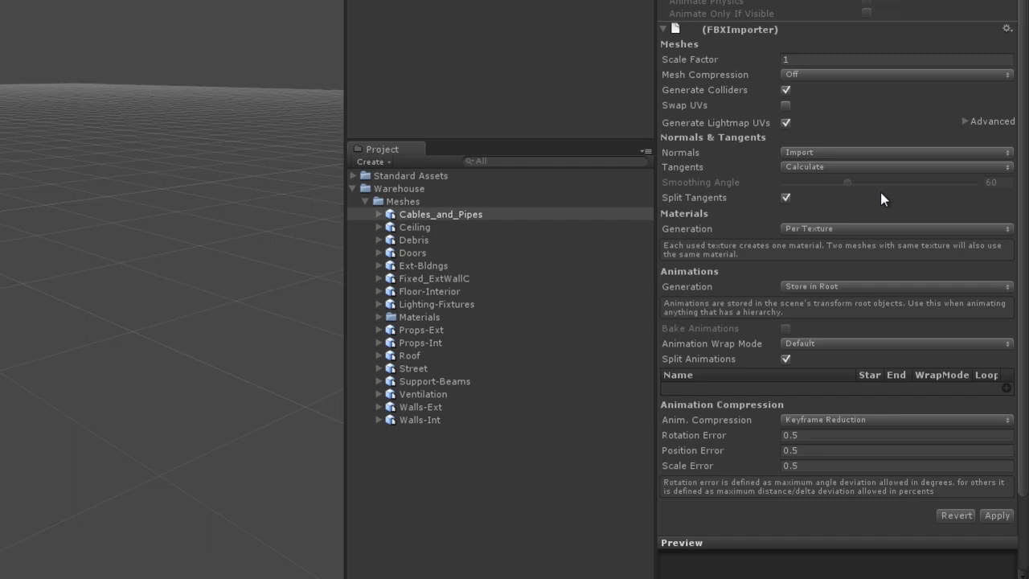
Step: Review the Normals options for Cables_and_Pipes and keep normals set to Import
click(821, 151)
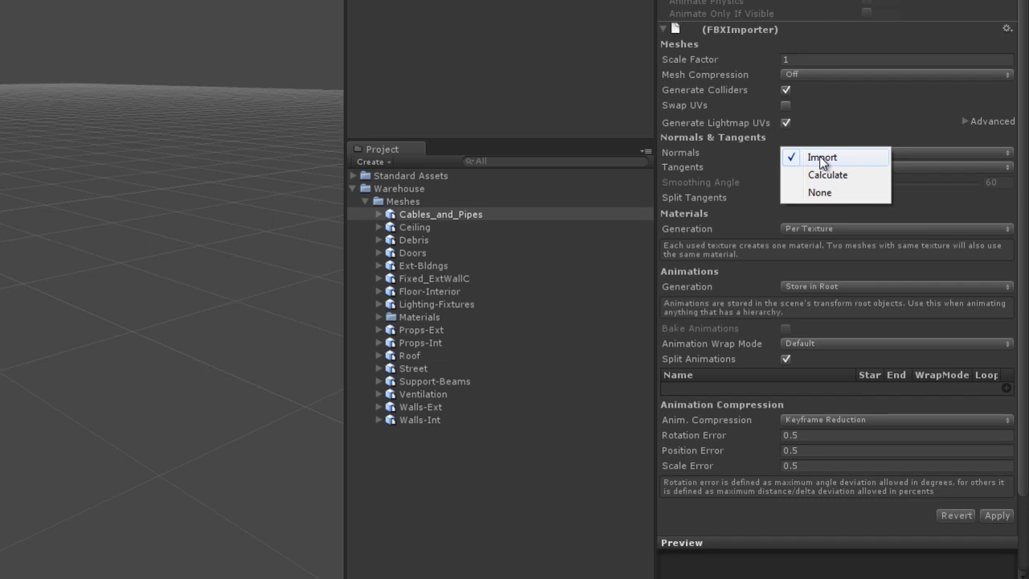
click(822, 158)
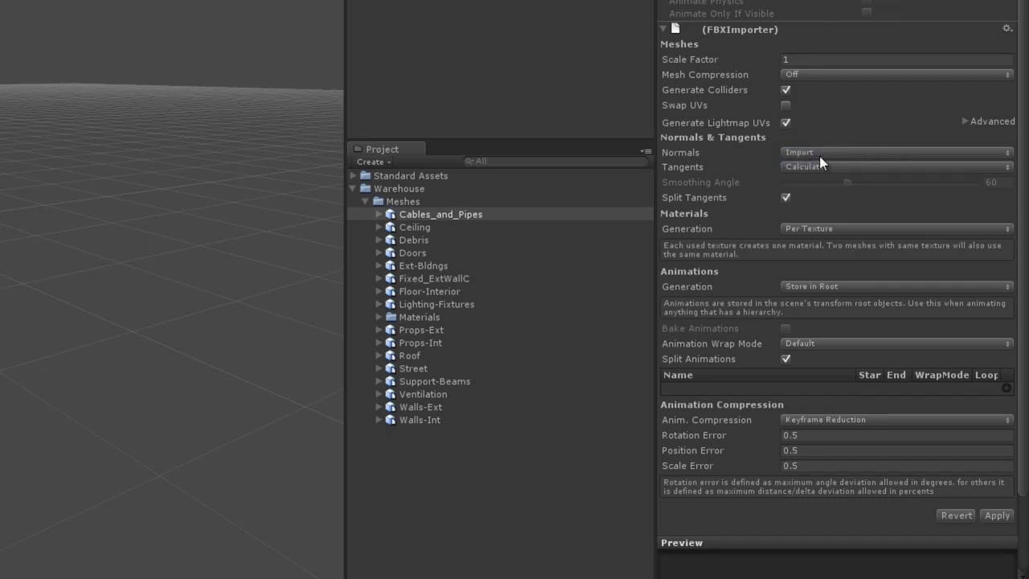
click(869, 155)
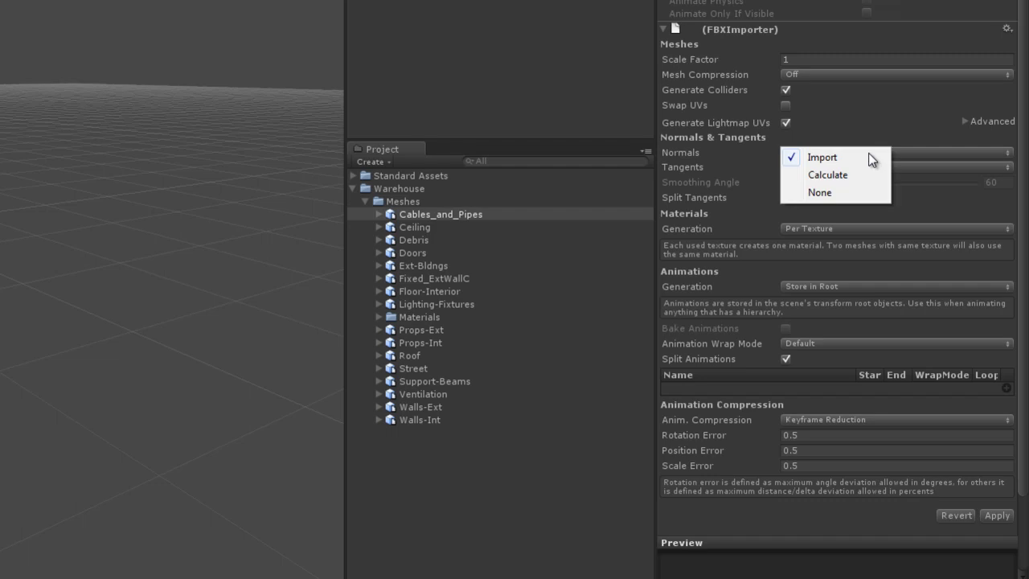
click(826, 160)
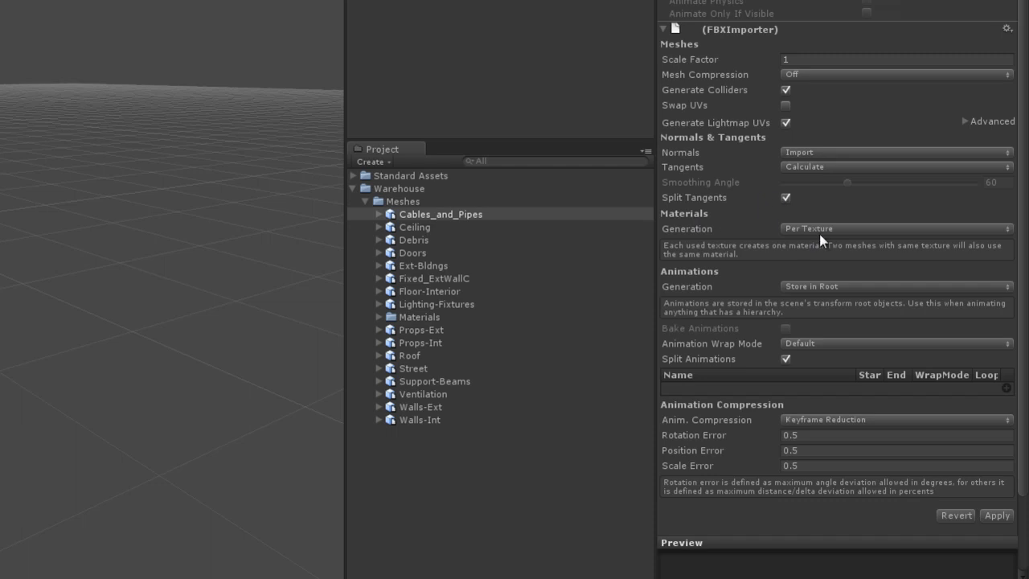
Step: Keep material generation at Per Texture for Cables_and_Pipes and apply its import settings
click(841, 230)
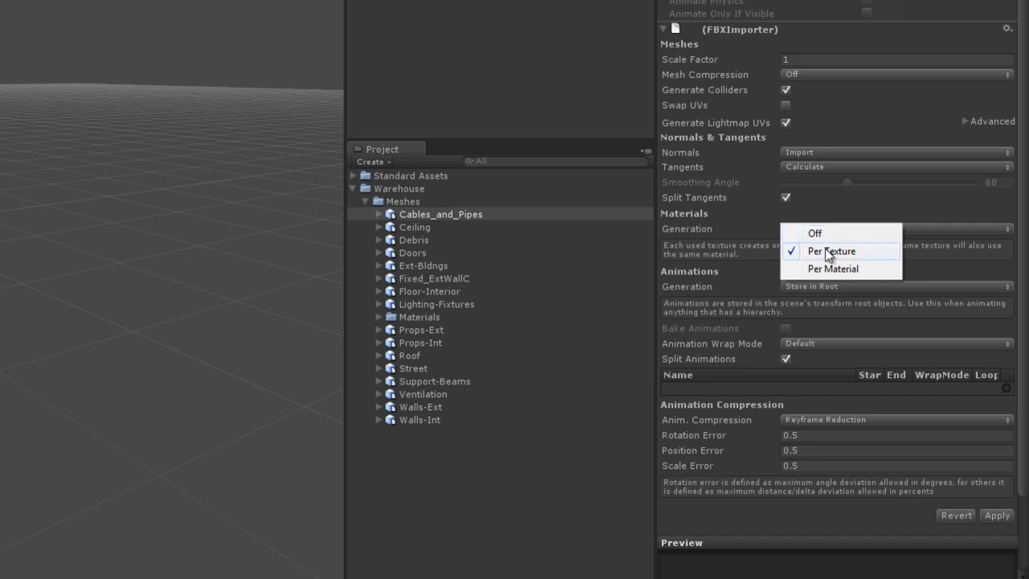
click(830, 252)
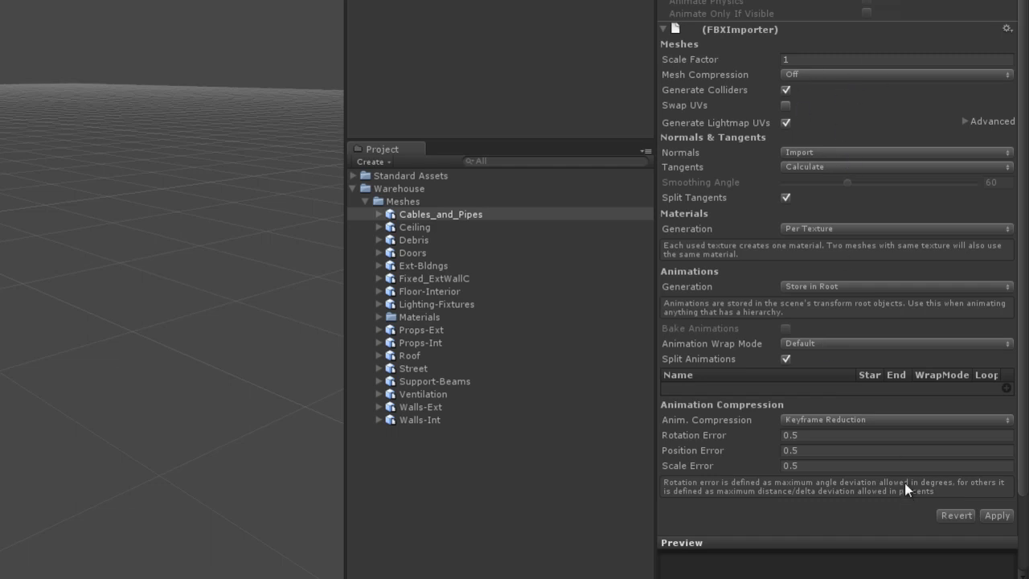
click(998, 517)
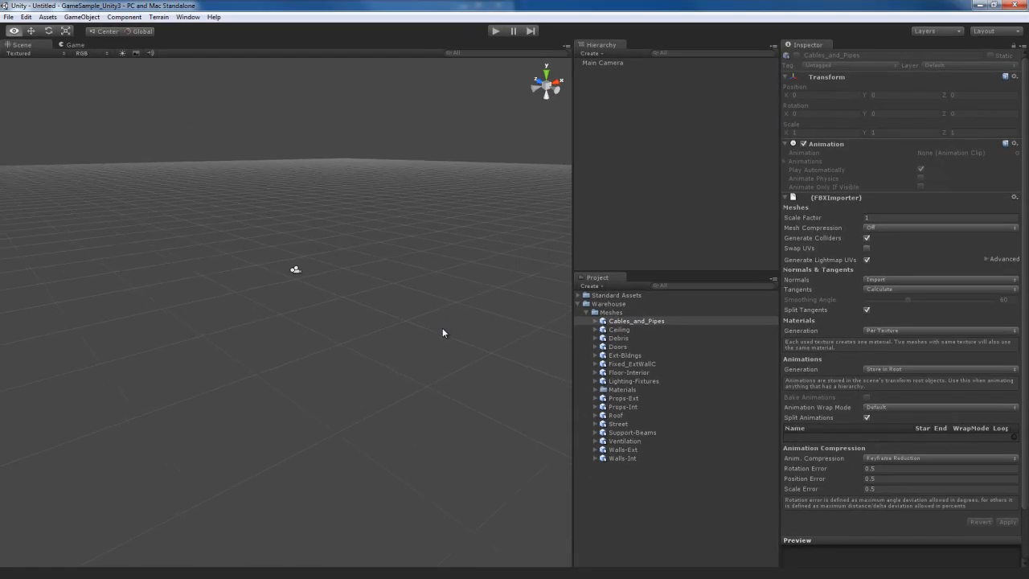
Step: Place the Cables_and_Pipes mesh from the Meshes folder into the scene
right_drag(428, 329, 433, 329)
click(649, 320)
drag(648, 320, 515, 337)
drag(371, 314, 349, 312)
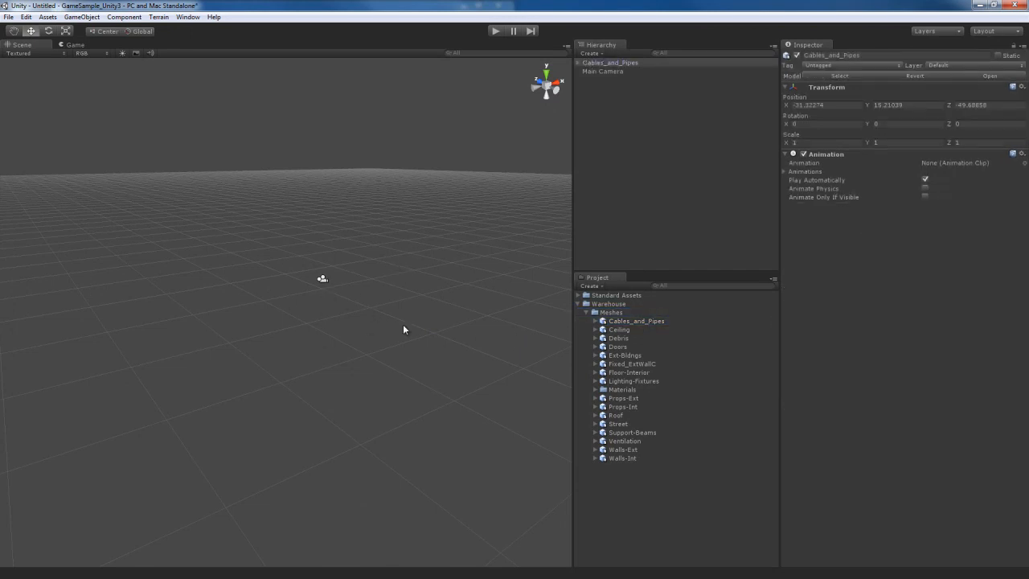
right_drag(419, 325, 373, 368)
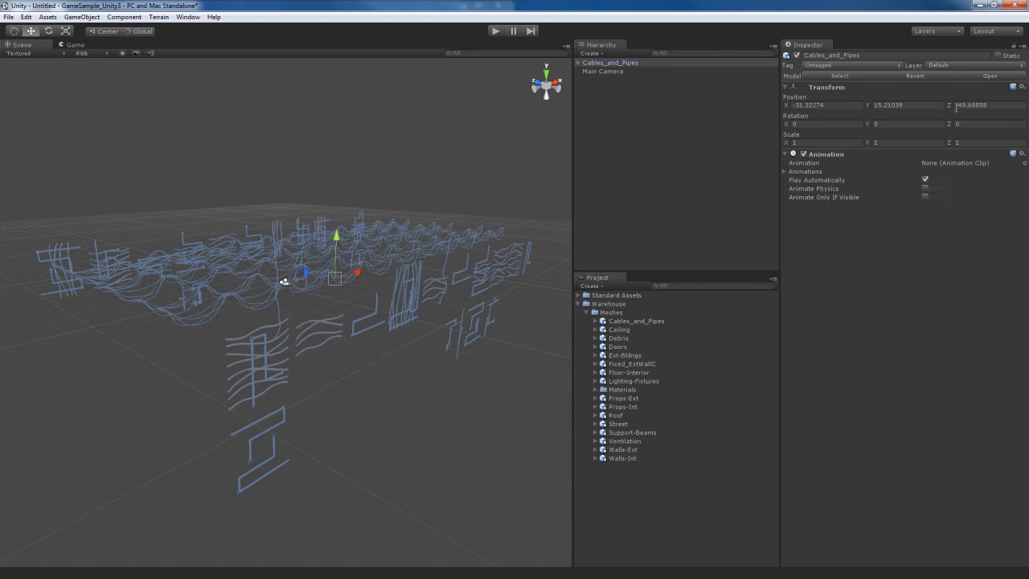
Step: Set the position of Cables_and_Pipes to X 0, Y 0, Z 0 and frame it in the scene view
click(855, 105)
double_click(855, 105)
drag(840, 110, 715, 100)
text(0)
key(Tab)
text(0)
key(Tab)
text(0)
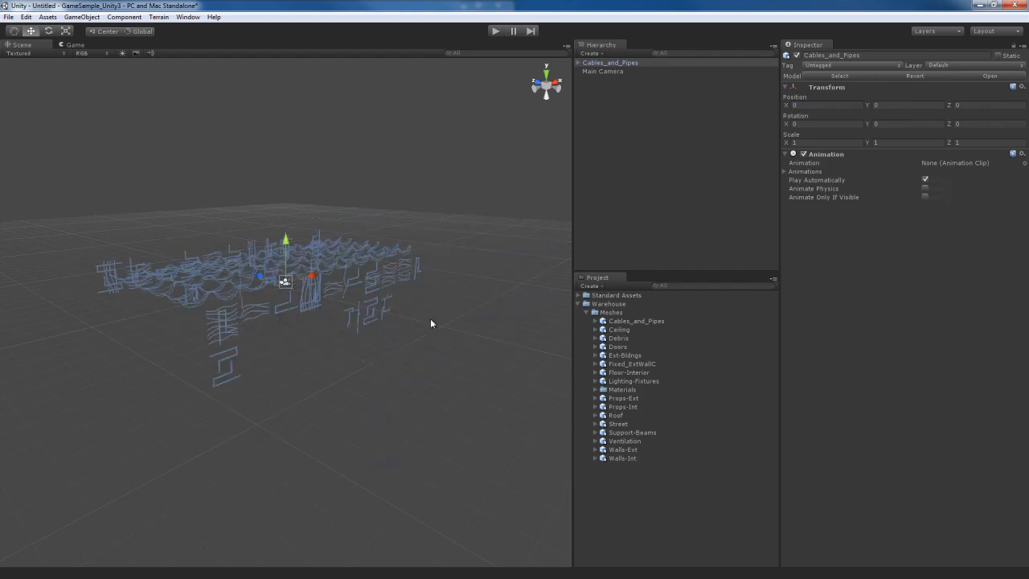
text(f)
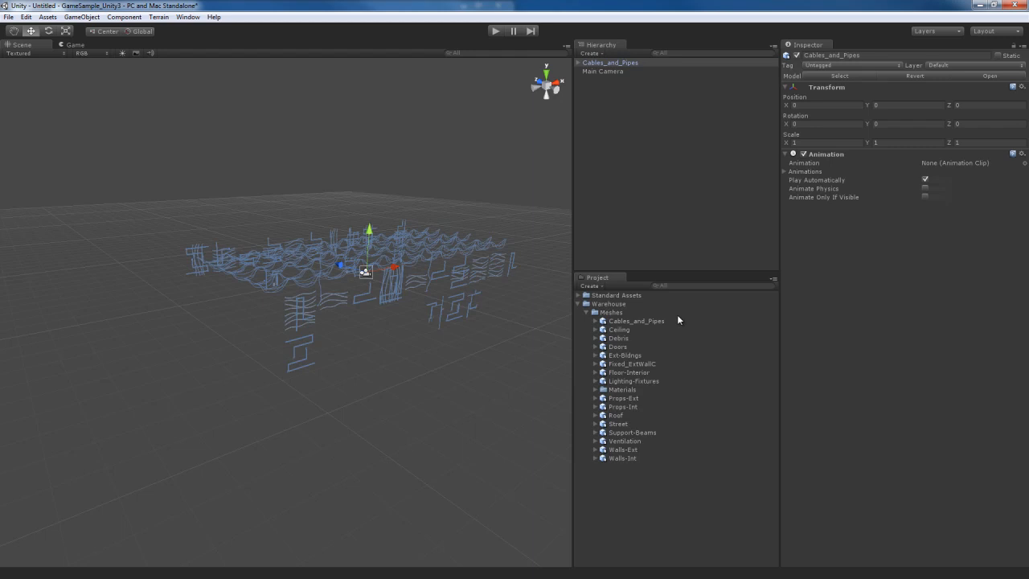
Step: Set the Ceiling mesh's Scale Factor to 1, enable Generate Colliders and Generate Lightmap UVs, and apply the import settings
click(620, 329)
click(899, 217)
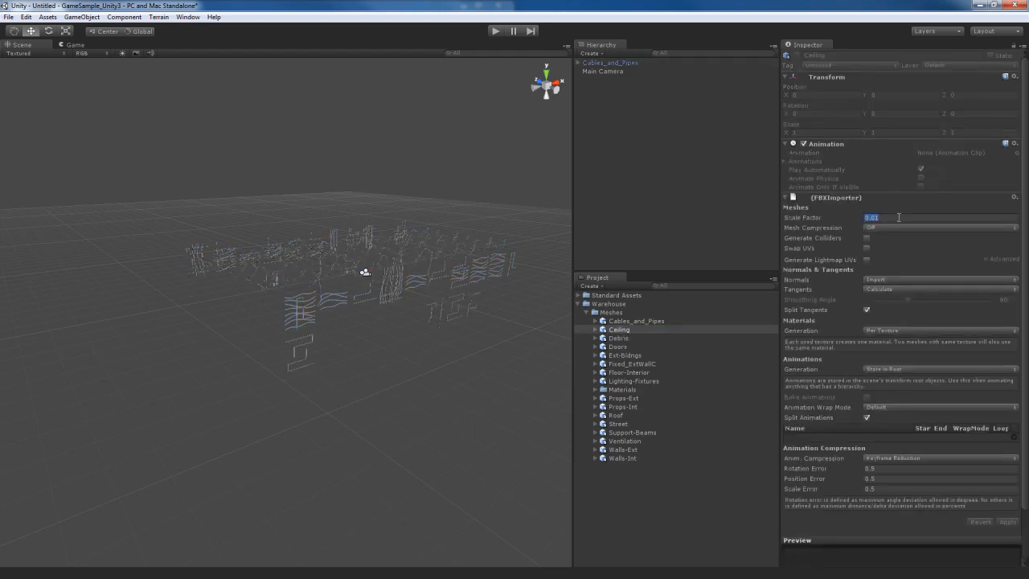
text(1)
click(867, 238)
click(867, 260)
click(1007, 522)
Step: Place the Ceiling mesh into the scene and set its position to X 0, Y 0, Z 0
drag(621, 330, 386, 341)
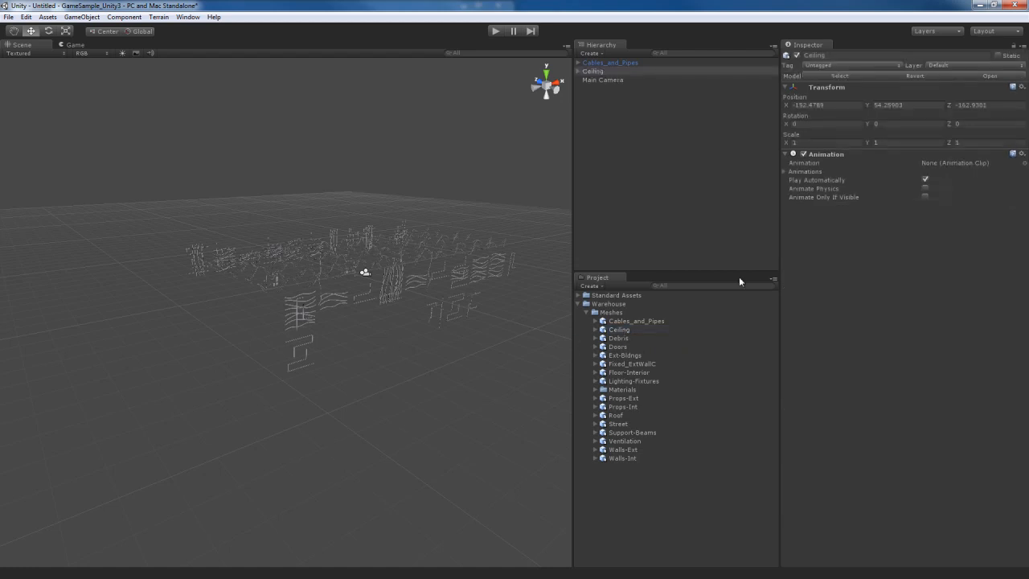
click(853, 105)
text(0)
key(Tab)
text(0)
key(Tab)
text(0)
key(Return)
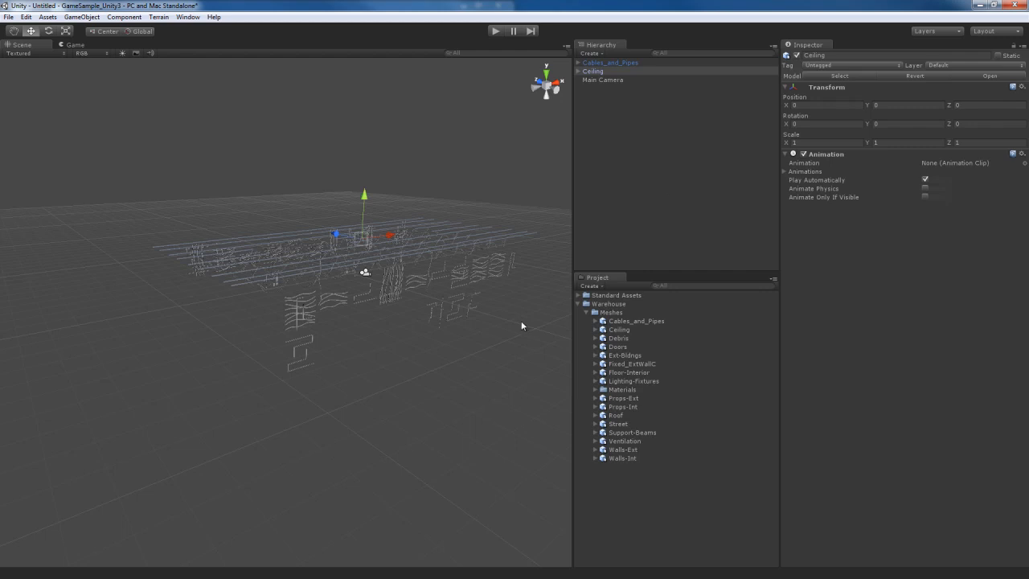
Step: Set the Debris mesh's Scale Factor to 1, enable Generate Lightmap UVs, and apply the import settings
click(621, 339)
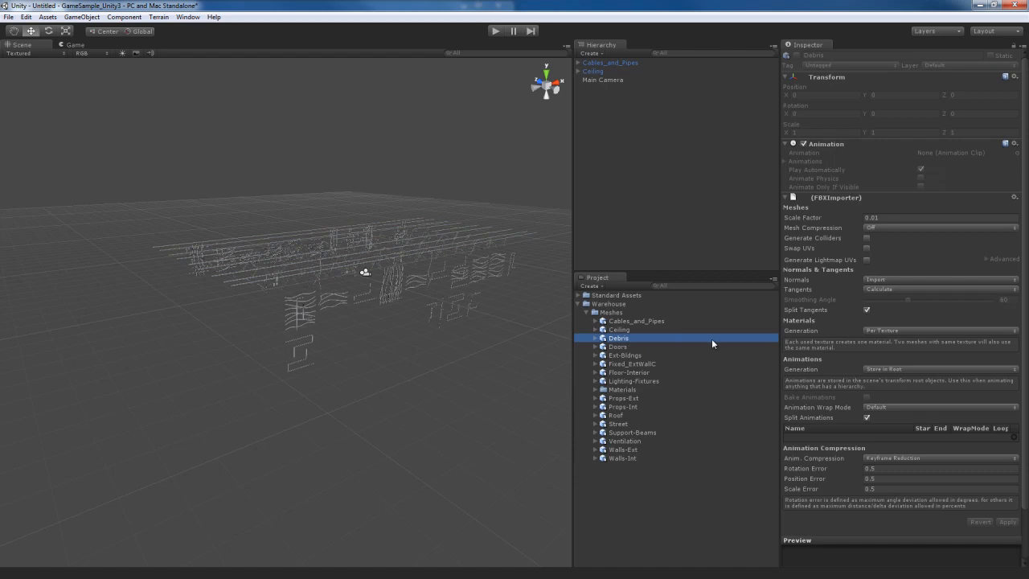
click(896, 218)
text(1)
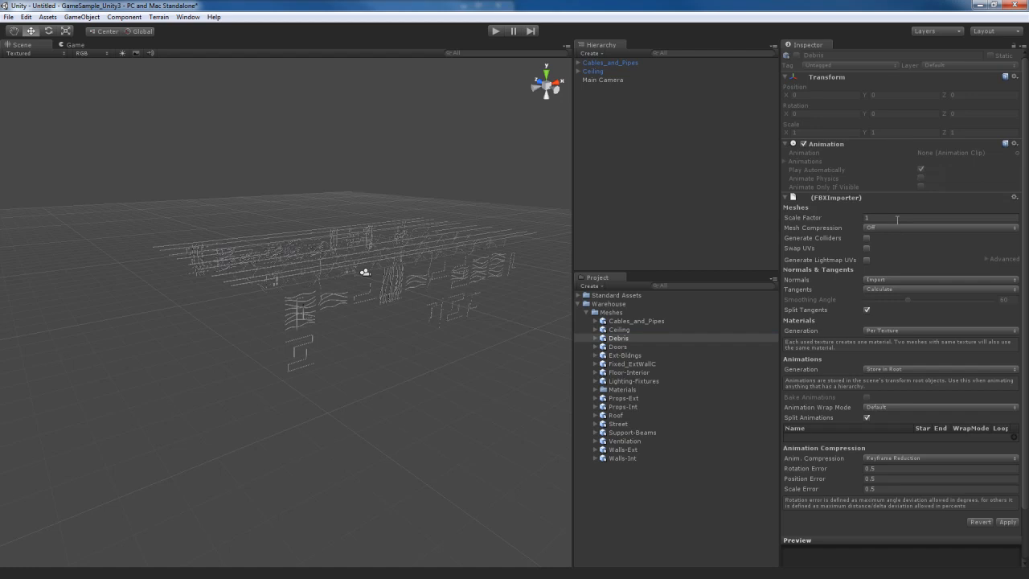
click(867, 260)
click(1008, 522)
Step: Place the Debris mesh into the scene and set its position to X 0, Y 0, Z 0
drag(414, 335, 404, 335)
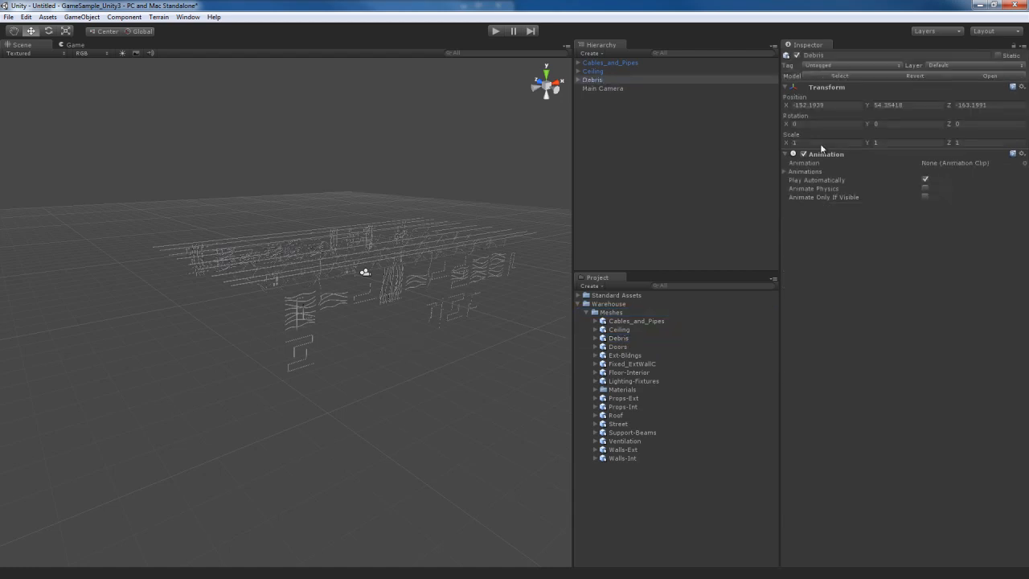
click(837, 105)
text(0)
key(Tab)
text(0)
key(Return)
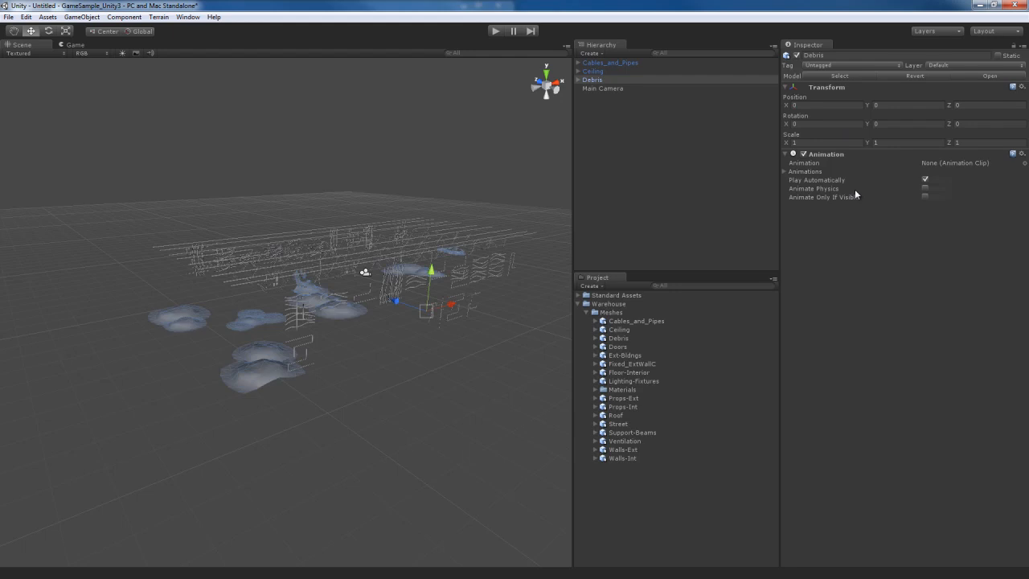
alt+drag(335, 365, 423, 382)
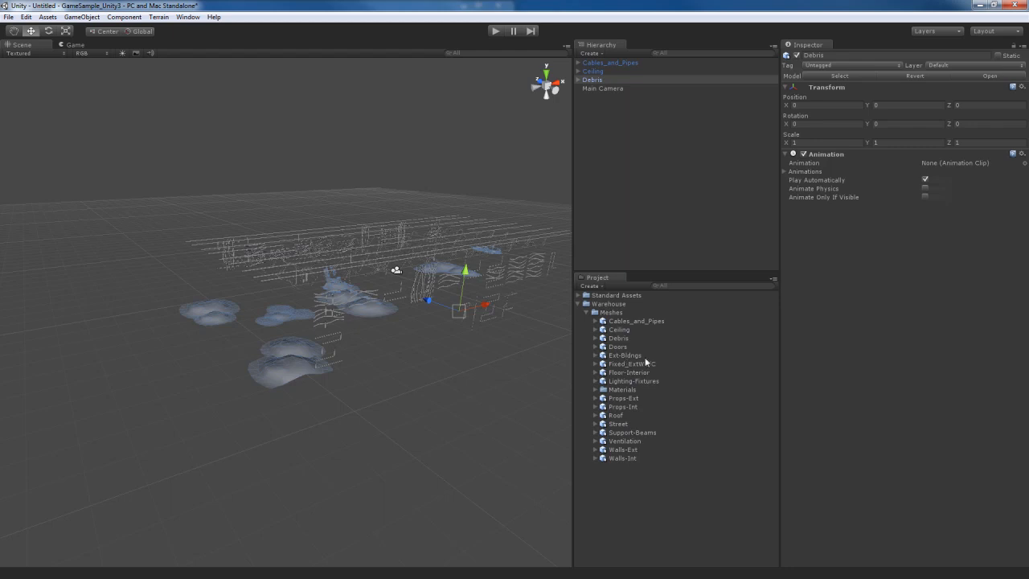
Step: Open the import settings of the Doors mesh
click(617, 346)
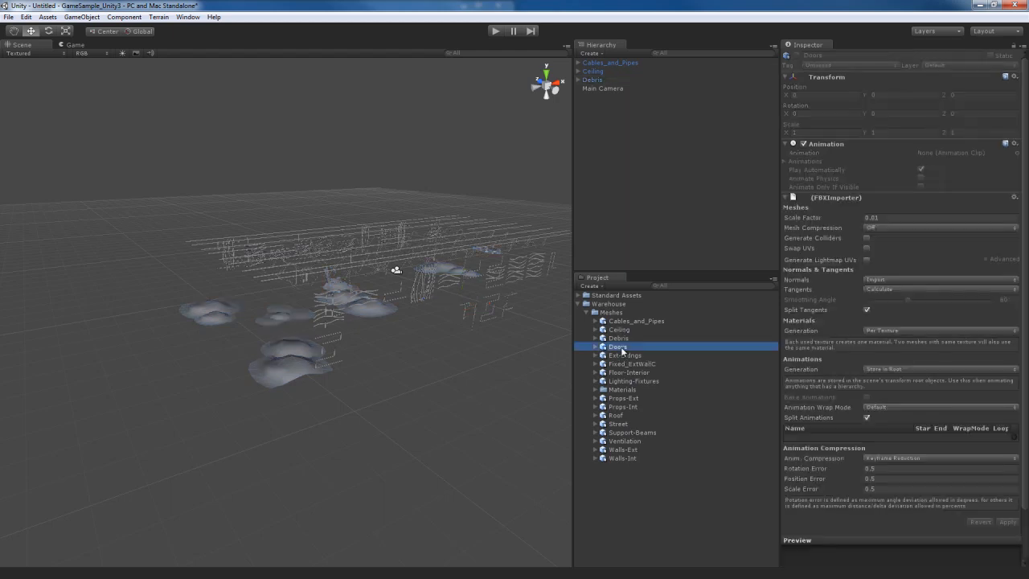